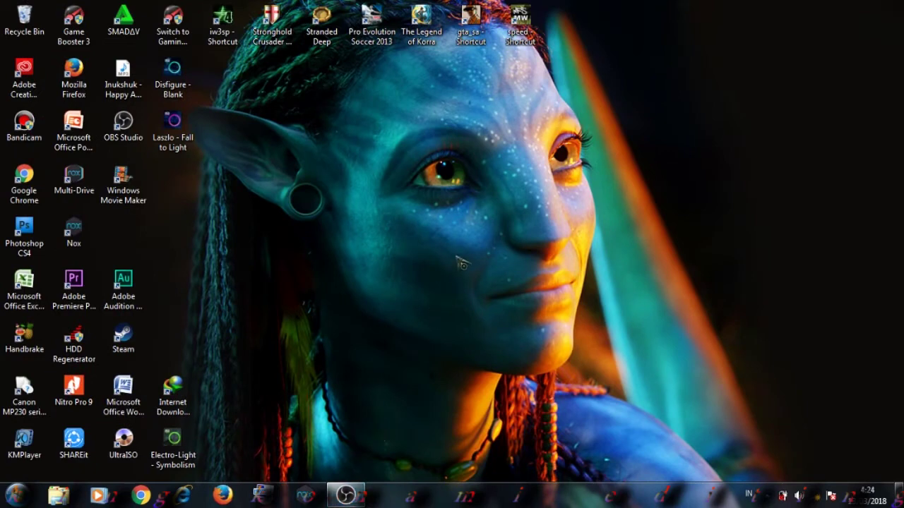
right_click(410, 161)
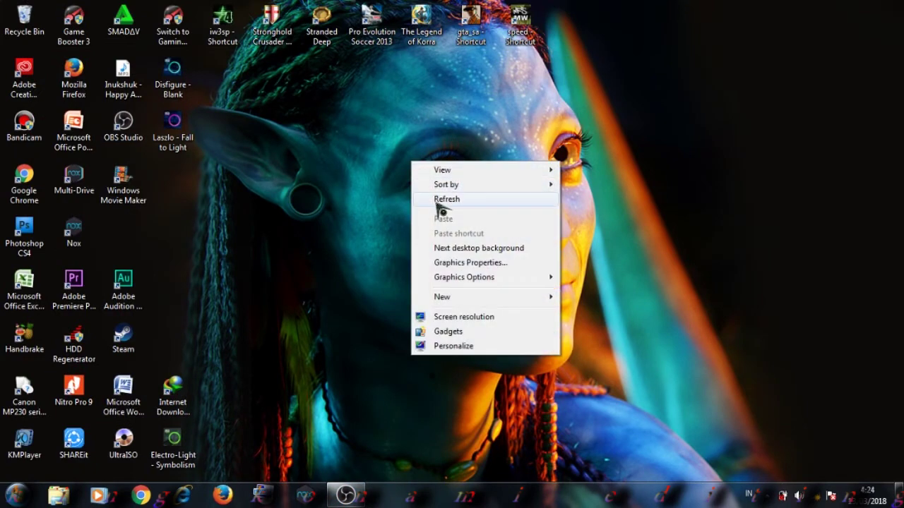
click(436, 200)
right_click(372, 170)
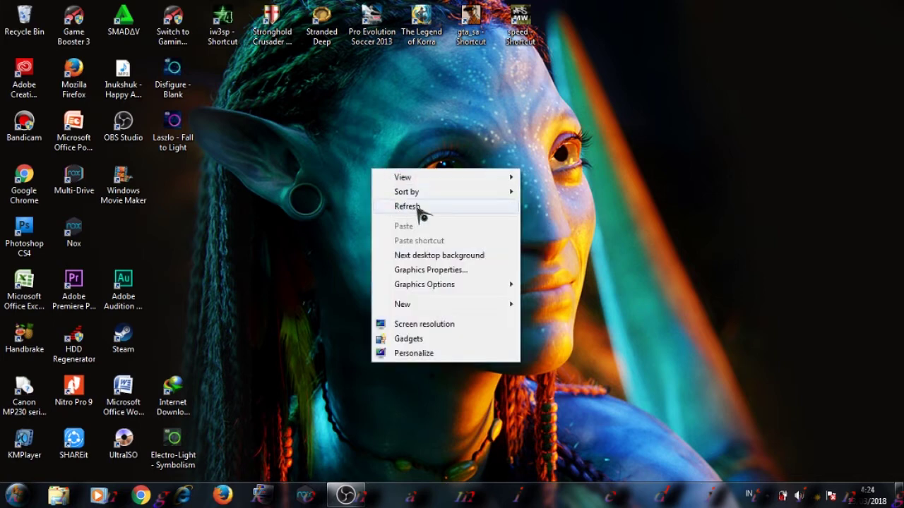
click(416, 204)
right_click(341, 185)
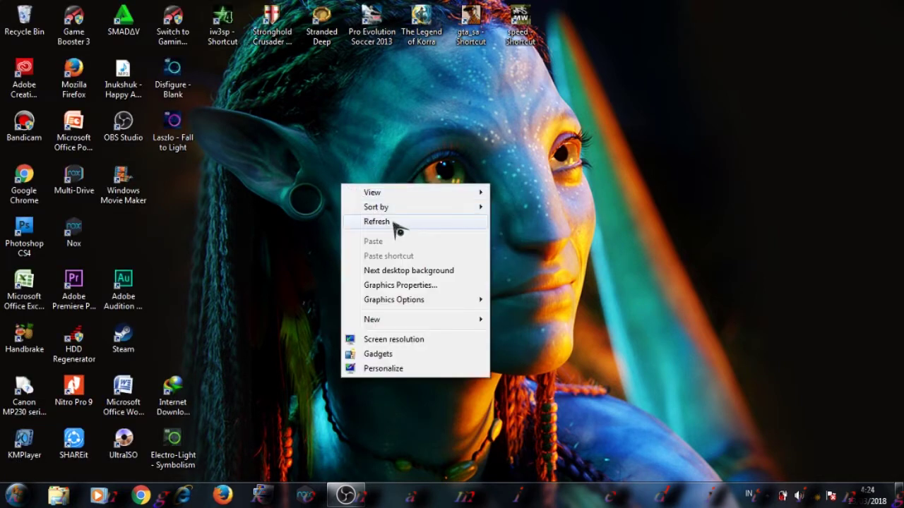
click(396, 224)
right_click(379, 150)
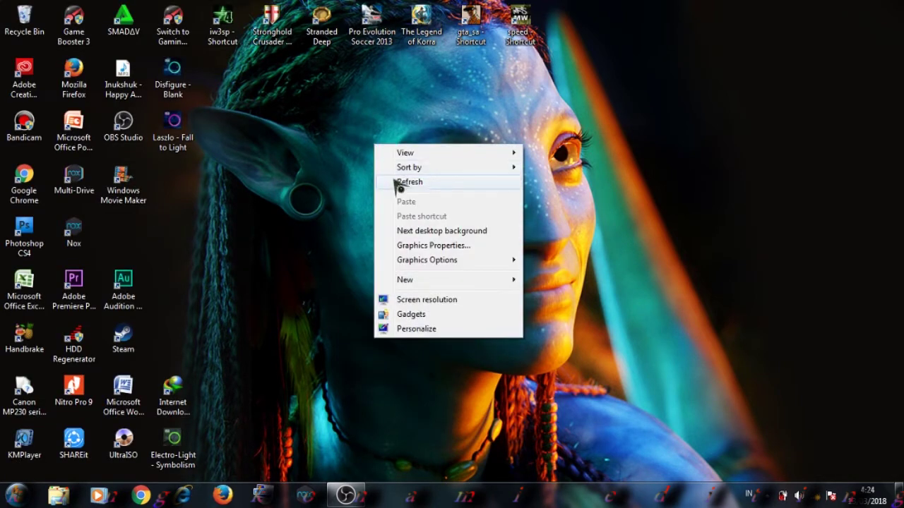
click(397, 183)
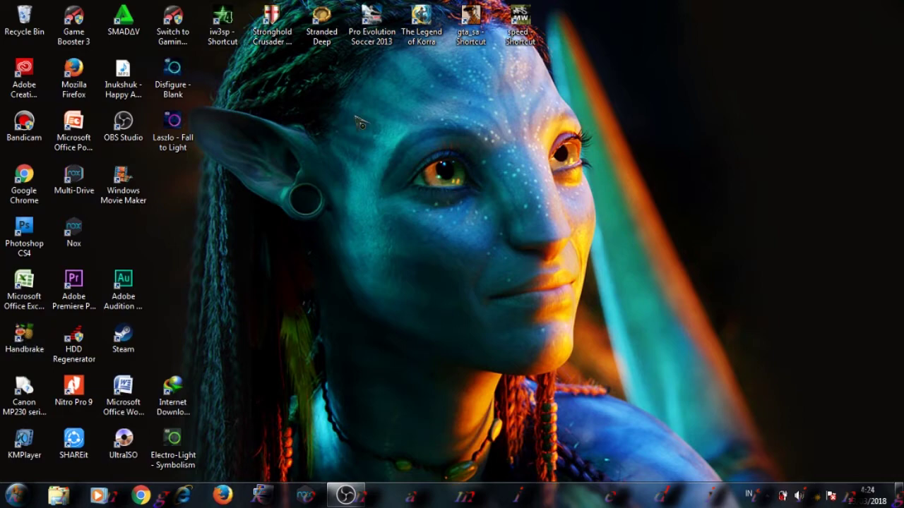
Step: Open the NARUTO folder on Local Disk (D:), inside Z2 and GAMEE
click(15, 495)
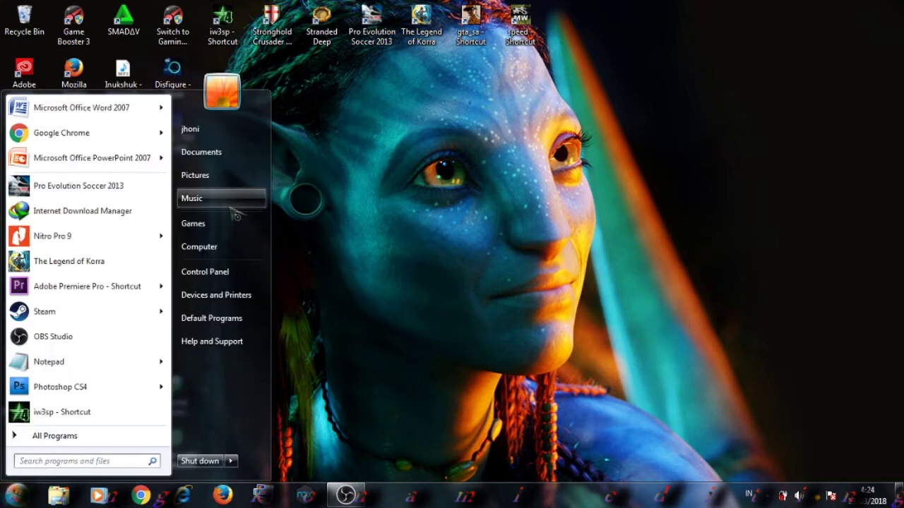
click(240, 247)
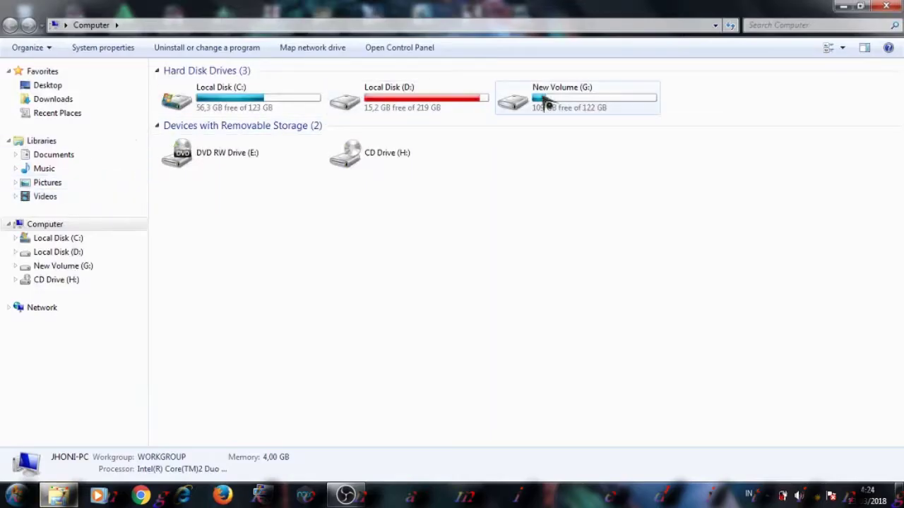
double_click(440, 101)
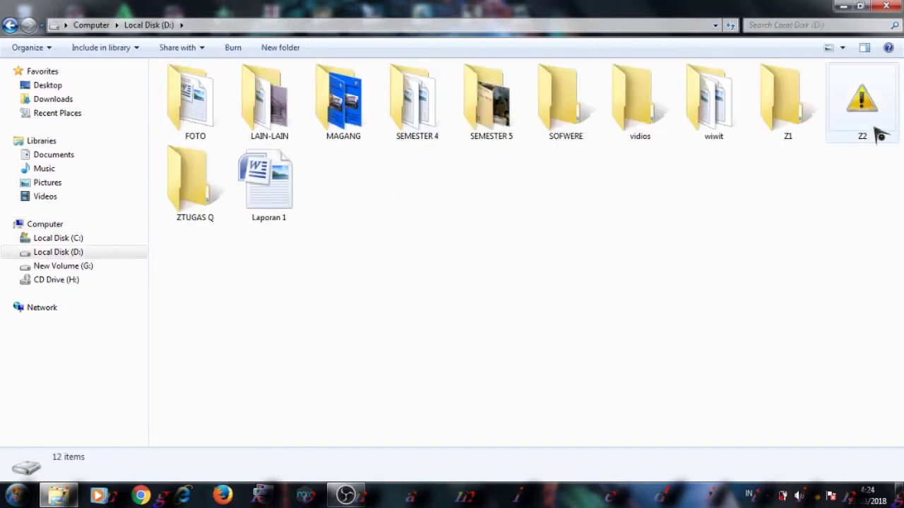
double_click(862, 113)
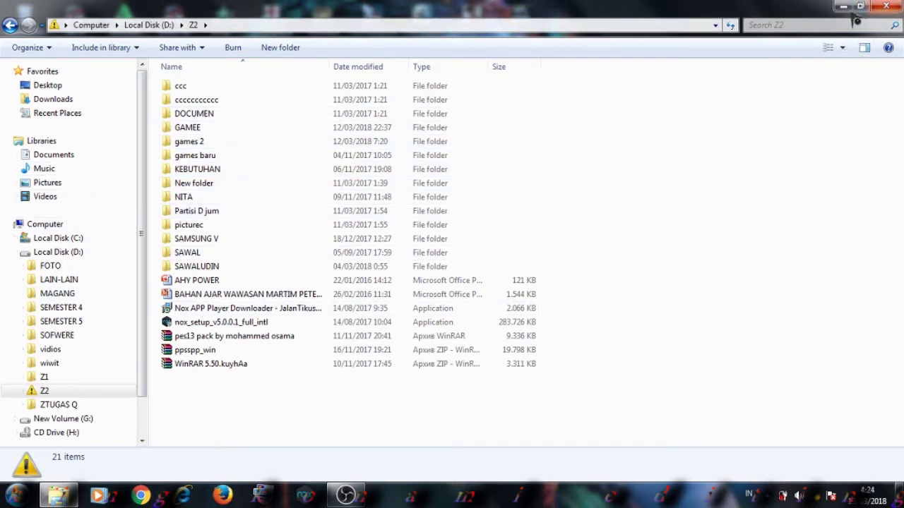
double_click(223, 130)
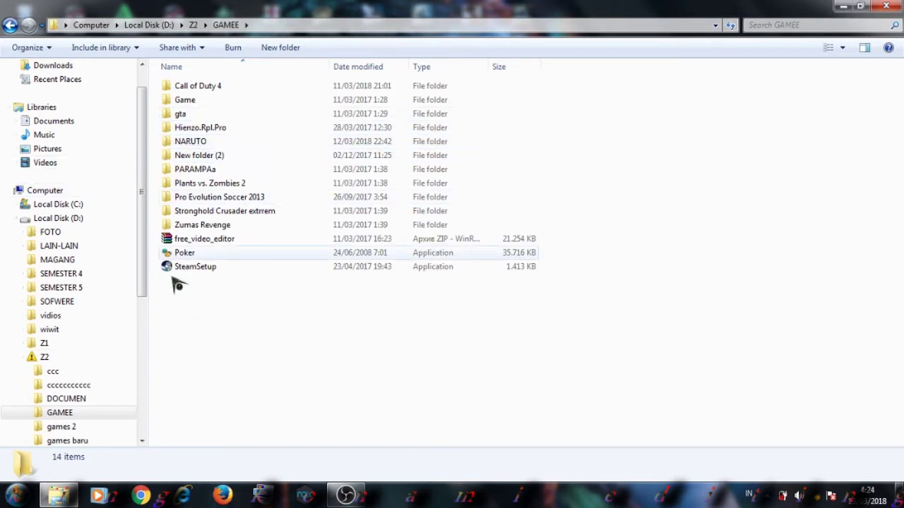
double_click(228, 144)
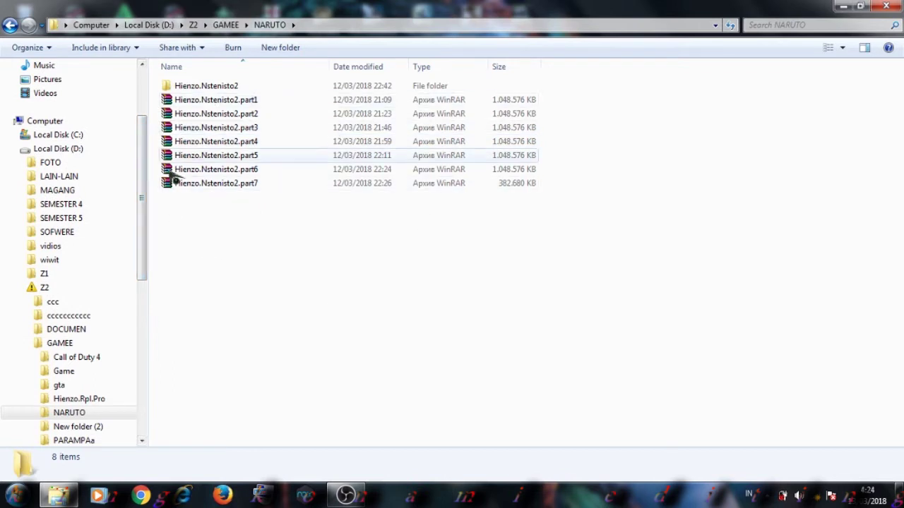
Step: Examine the Hienzo.Nstenisto2 archive parts 1 to 7 in the NARUTO folder
drag(161, 242, 394, 242)
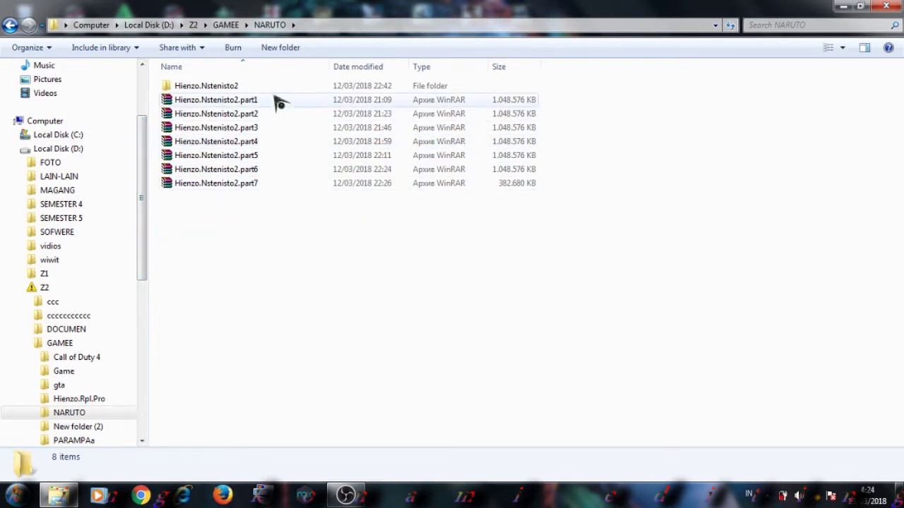
drag(152, 98, 367, 283)
click(285, 182)
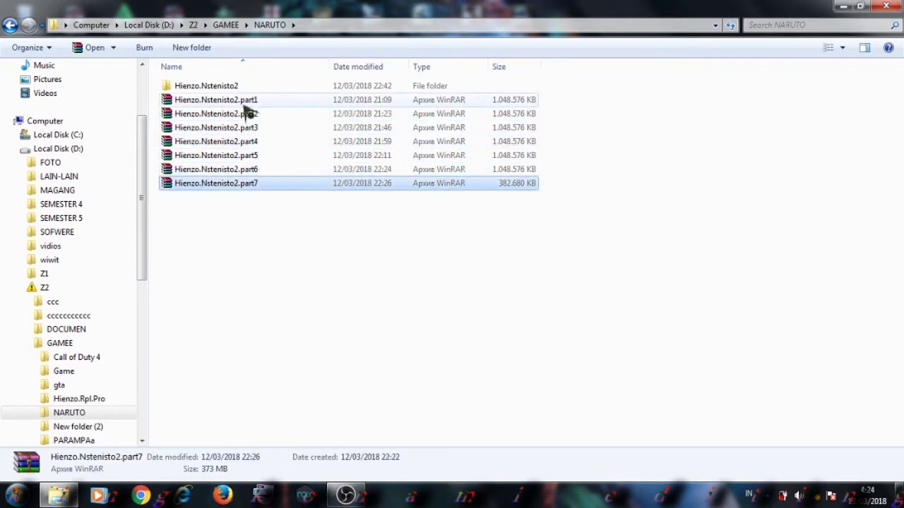
click(245, 105)
click(258, 128)
click(264, 141)
click(268, 156)
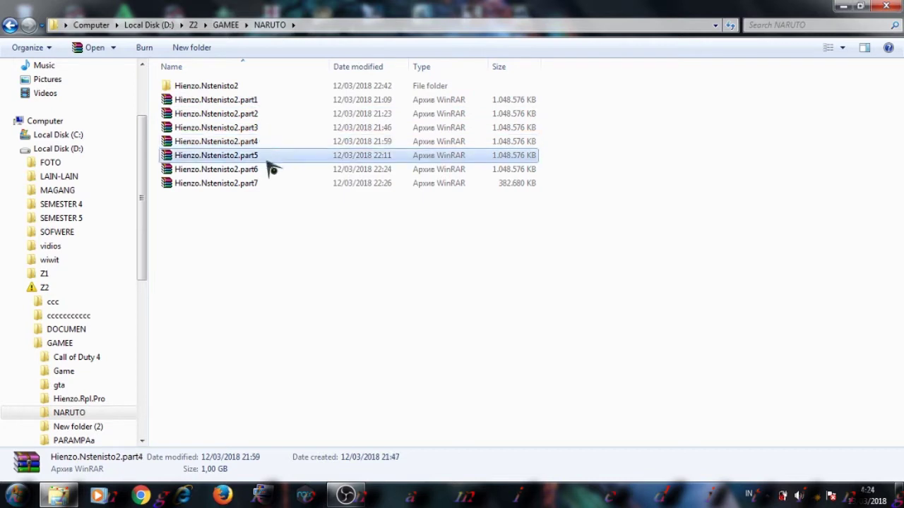
click(270, 170)
click(249, 102)
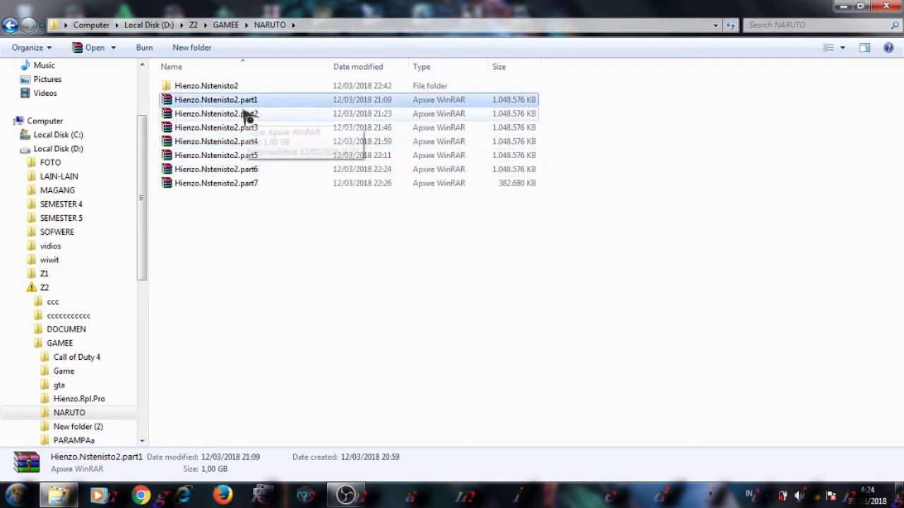
click(253, 114)
click(259, 129)
click(262, 144)
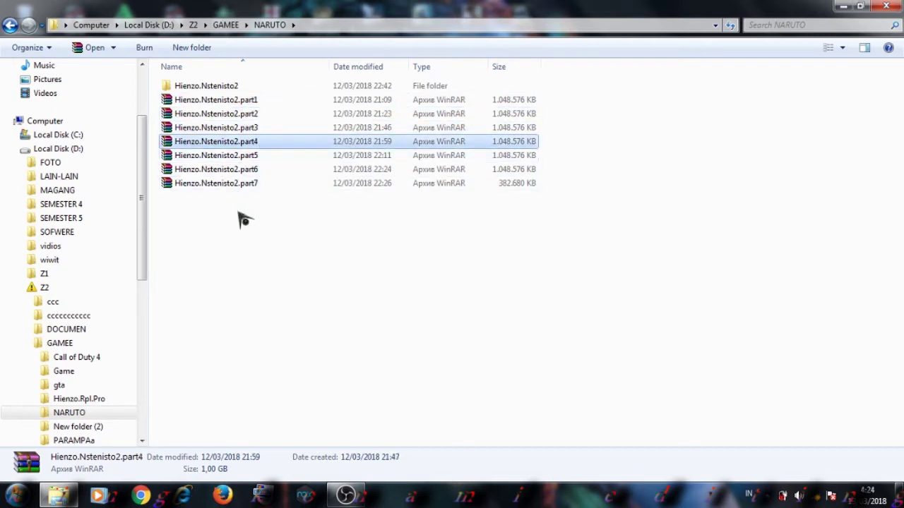
drag(237, 213, 300, 101)
right_click(273, 143)
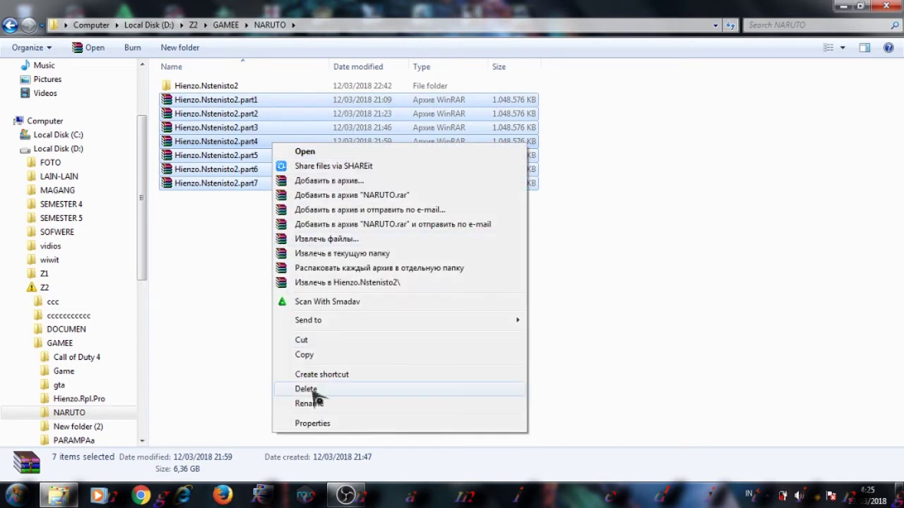
click(200, 281)
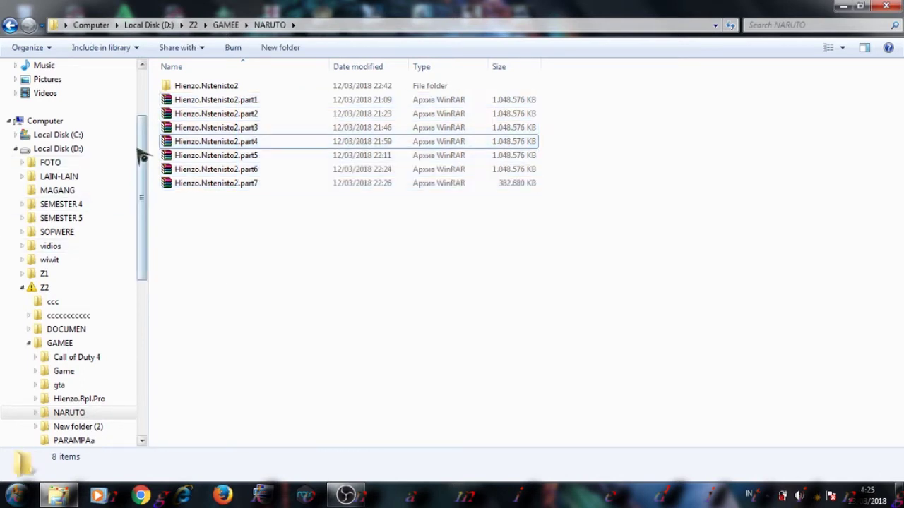
drag(153, 95, 304, 234)
click(264, 196)
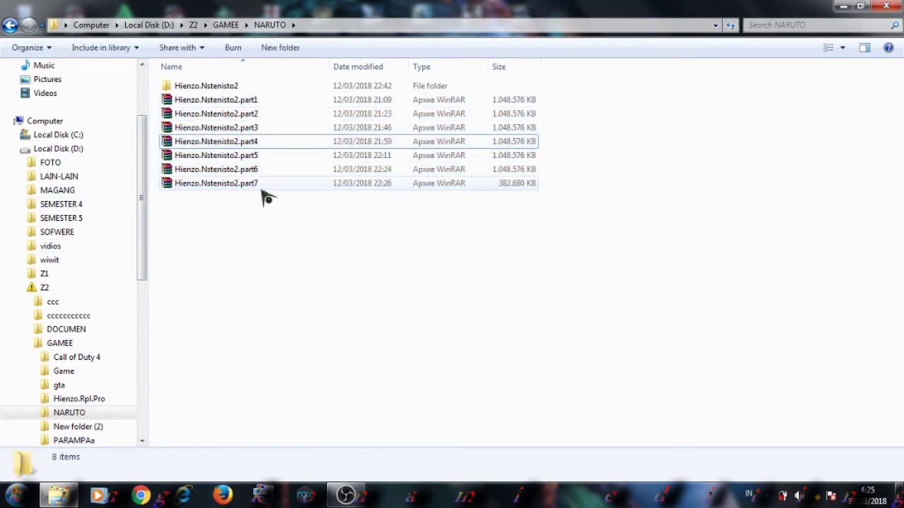
double_click(212, 86)
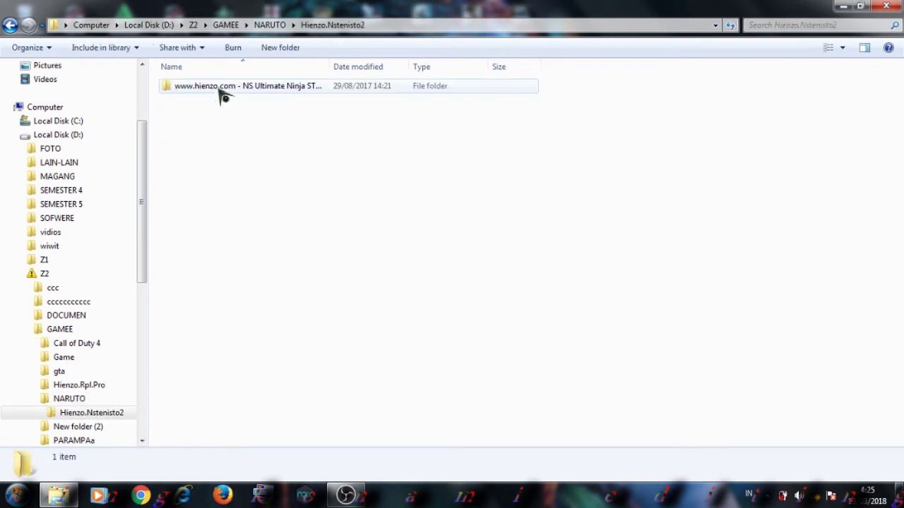
double_click(220, 90)
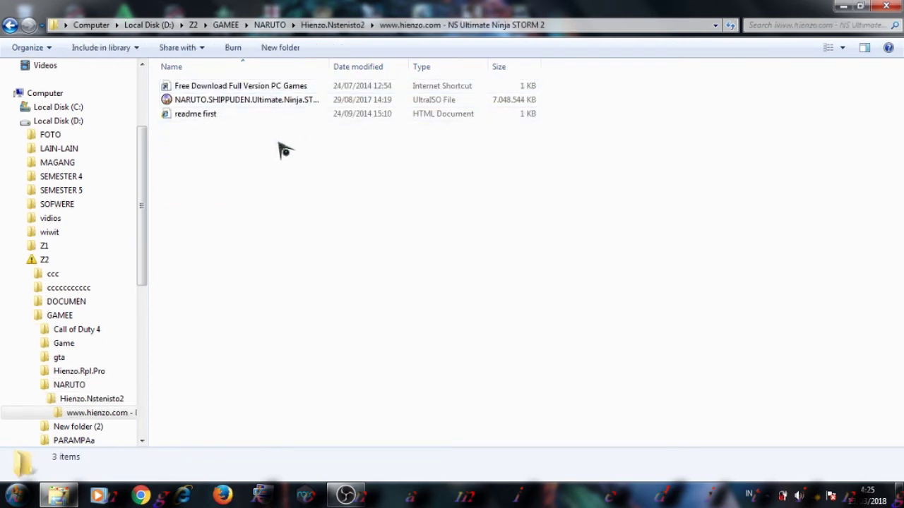
click(9, 25)
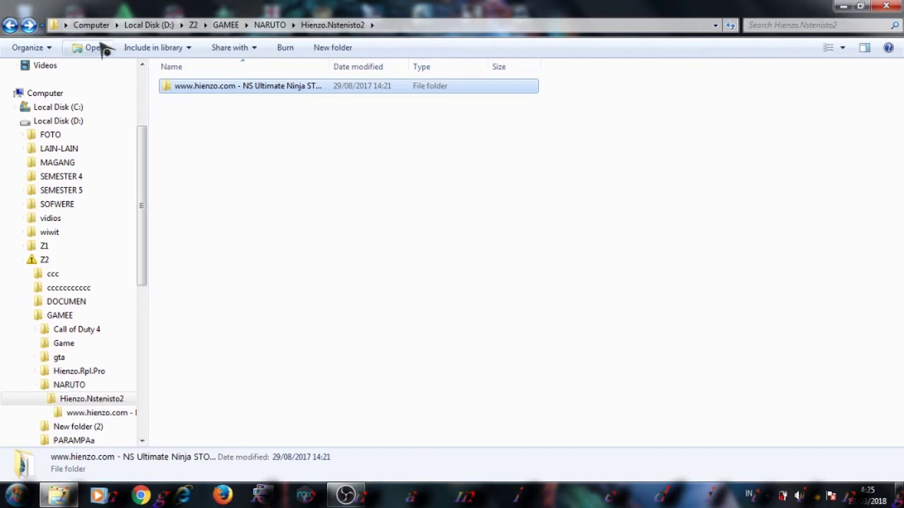
double_click(277, 90)
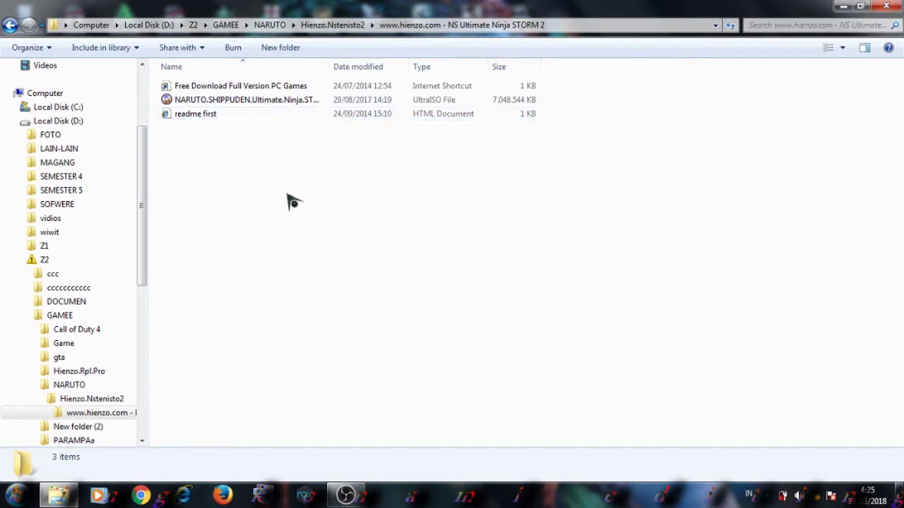
Step: Mount the NARUTO.SHIPPUDEN.Ultimate.Ninja.STORM.2-CODEX disc image to drive H: with UltraISO
right_click(284, 103)
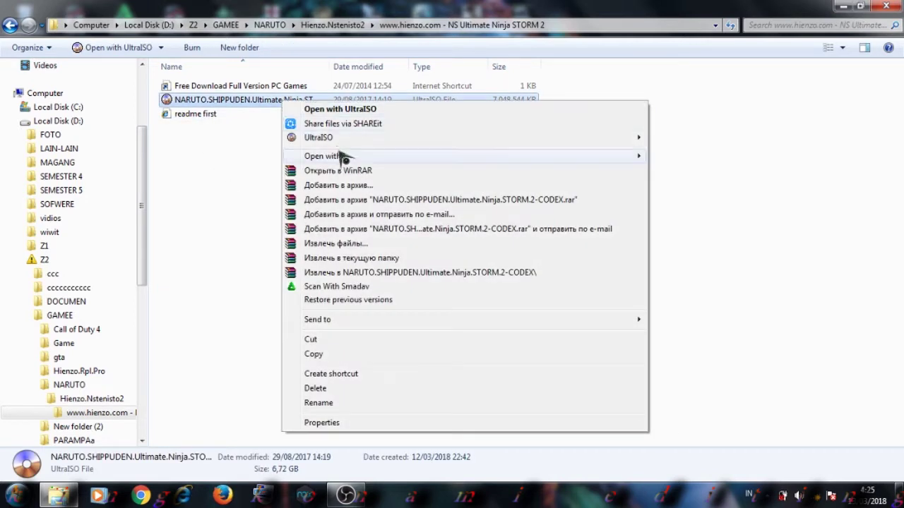
mouse_move(340, 136)
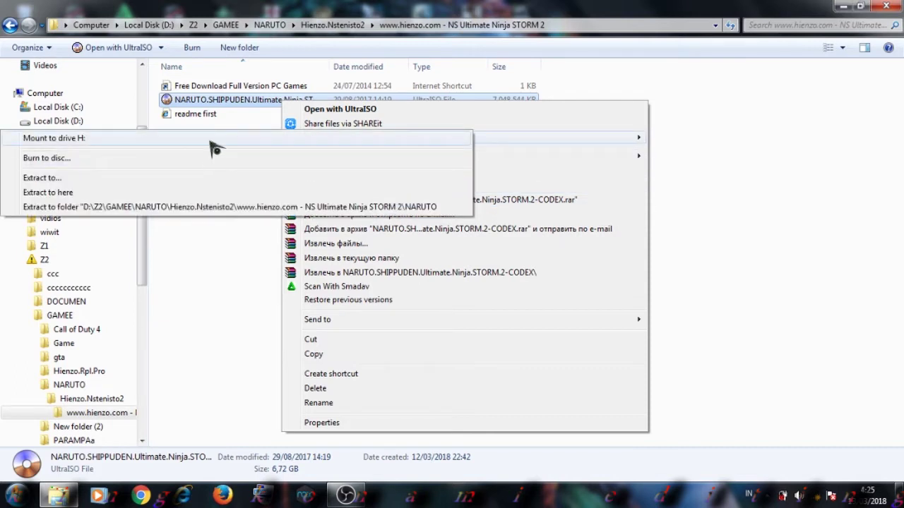
click(212, 140)
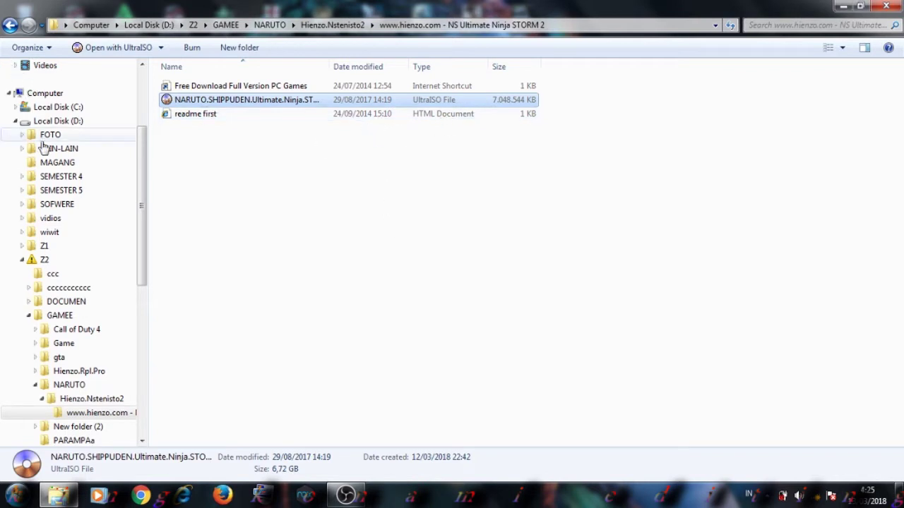
Step: Open the mounted NARUTO SHIPPUDEN disc in CD Drive (H:) and check the contents of its CODEX folder
click(15, 121)
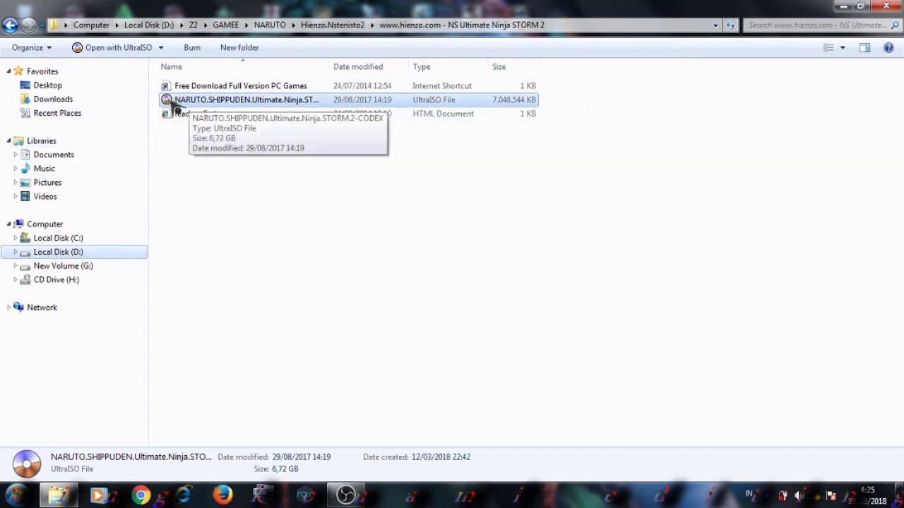
click(55, 280)
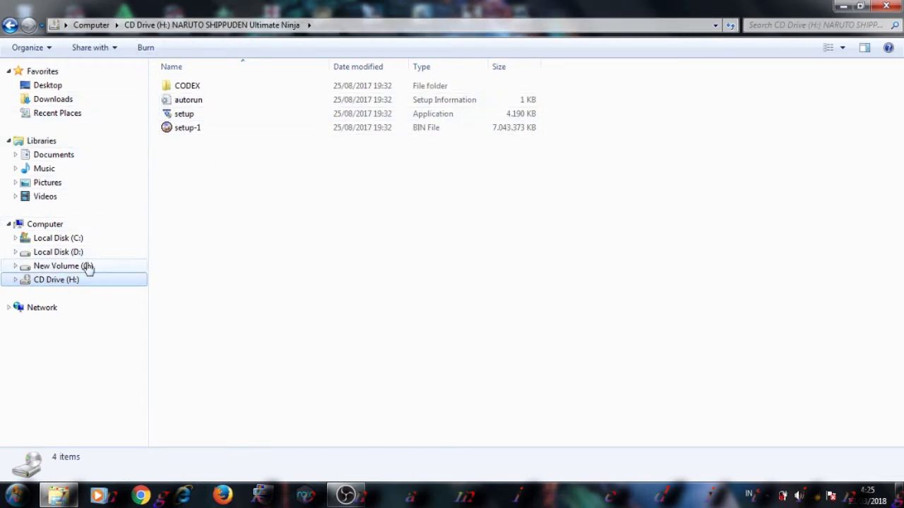
click(44, 224)
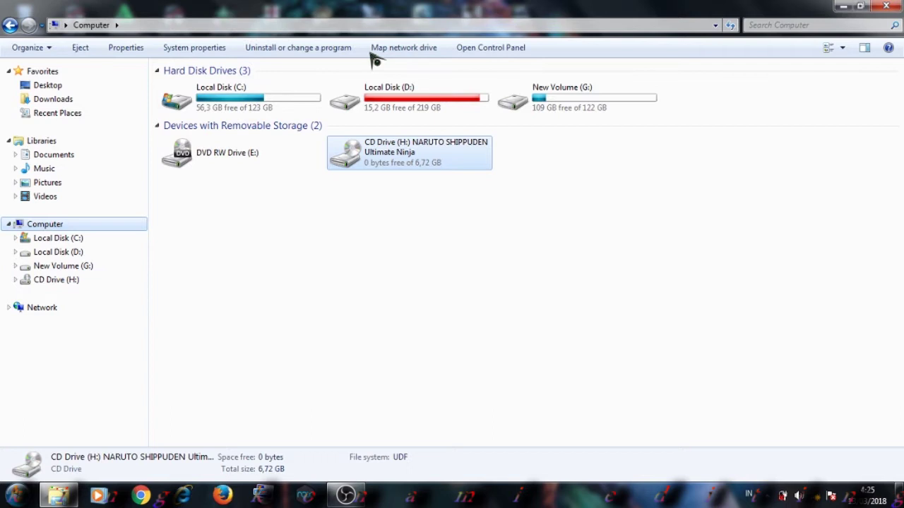
click(419, 199)
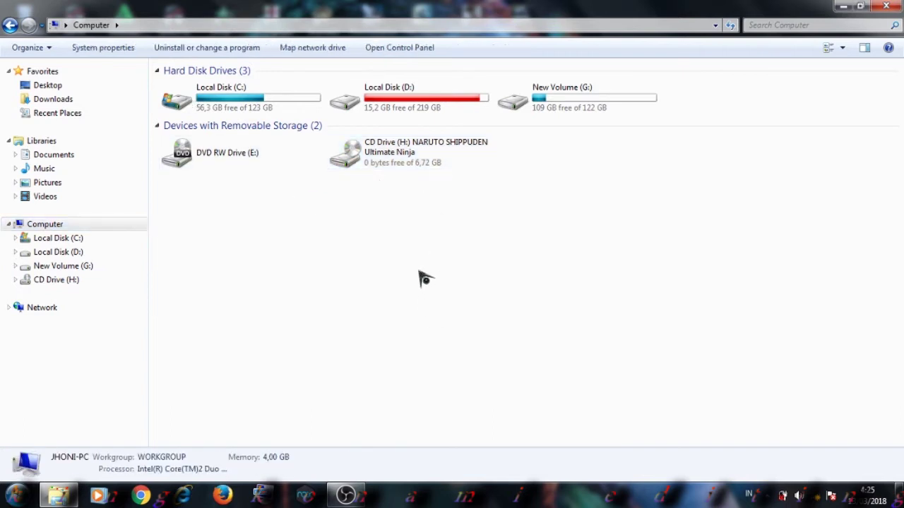
double_click(403, 160)
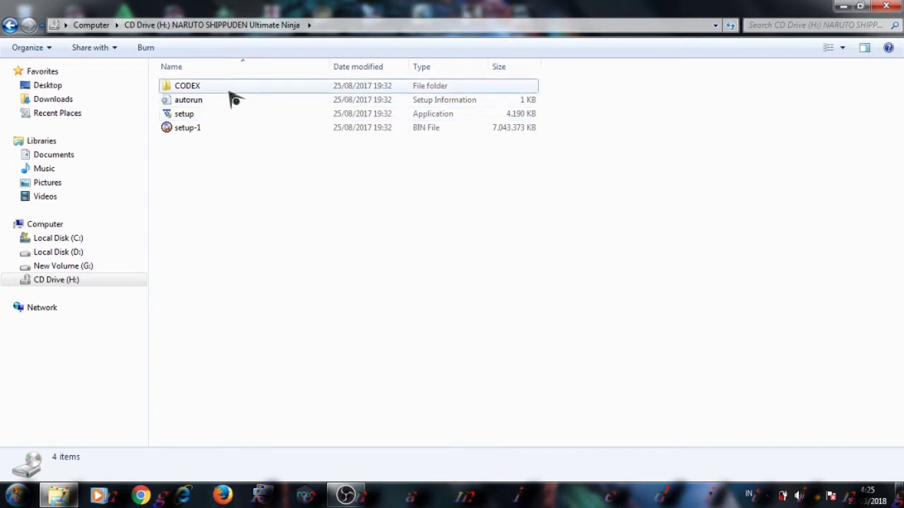
double_click(228, 87)
key(BackSpace)
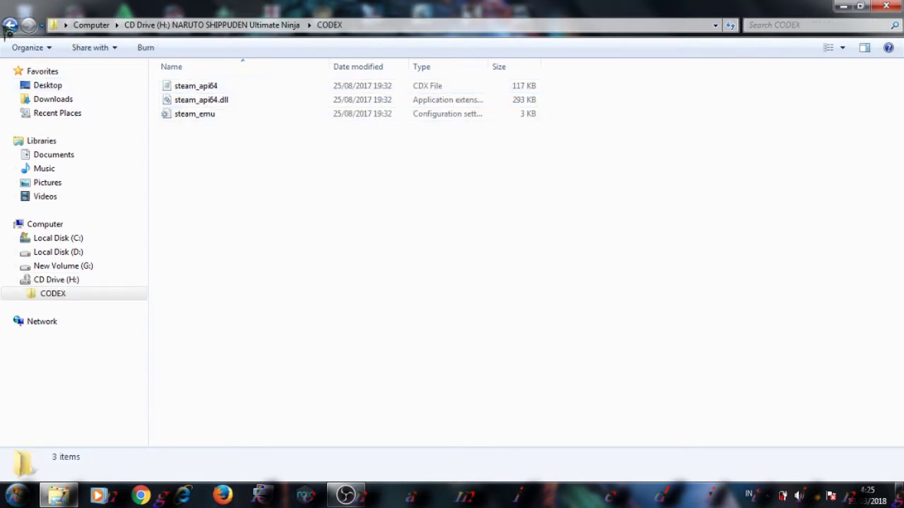
Step: Run the setup application on the mounted disc as administrator
click(241, 119)
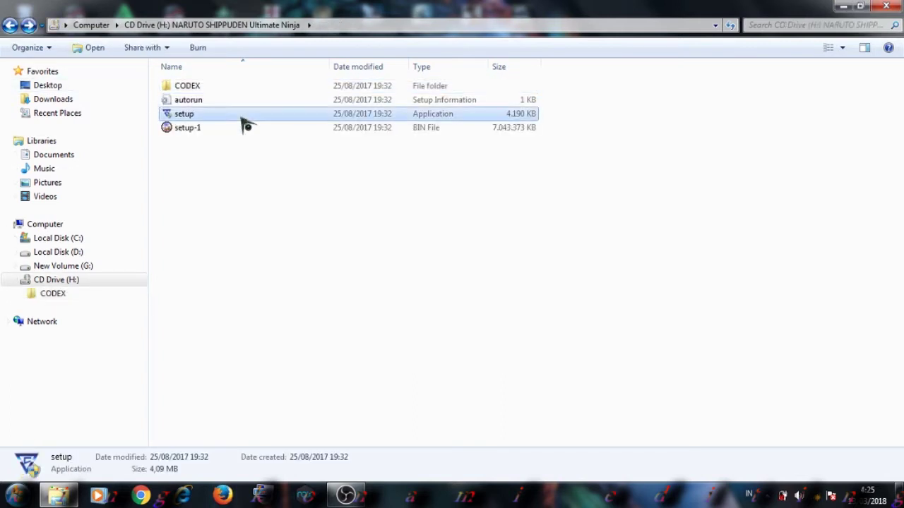
right_click(242, 121)
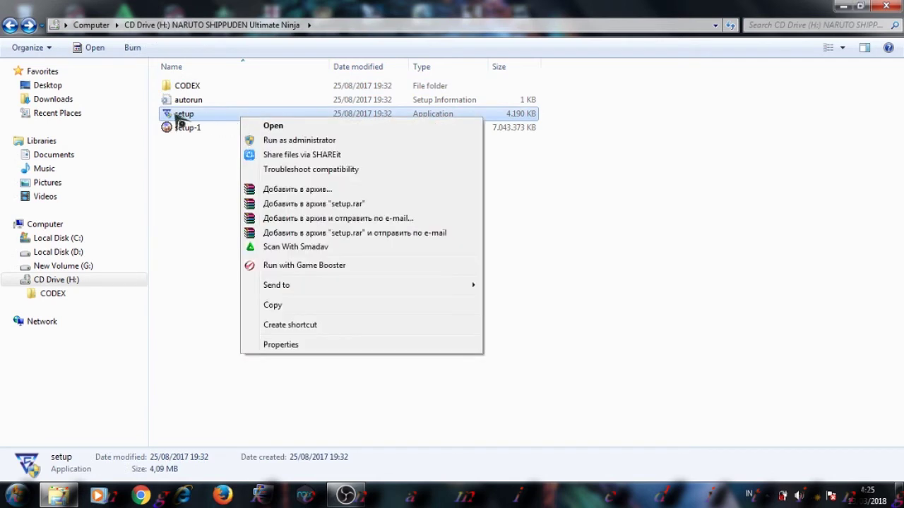
click(264, 141)
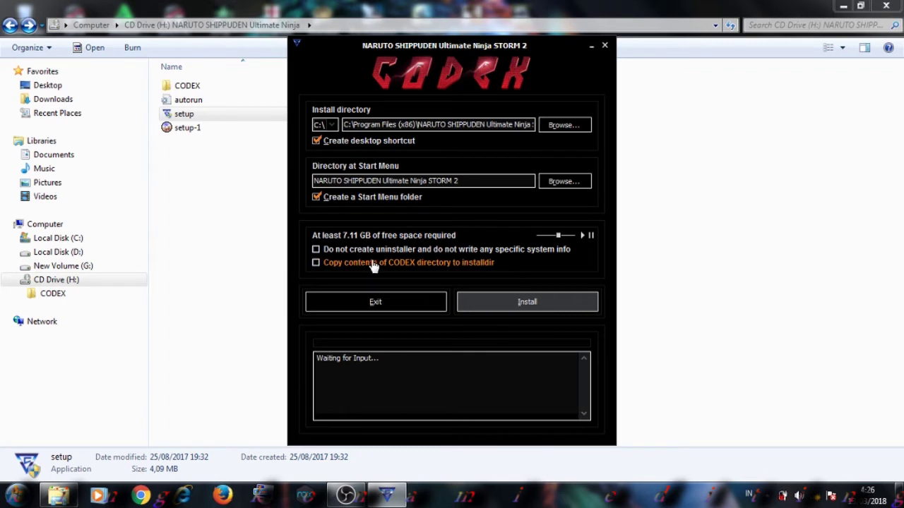
Step: Turn off the Start Menu folder, enable copying the CODEX directory contents to the install directory, and start the installation
click(331, 198)
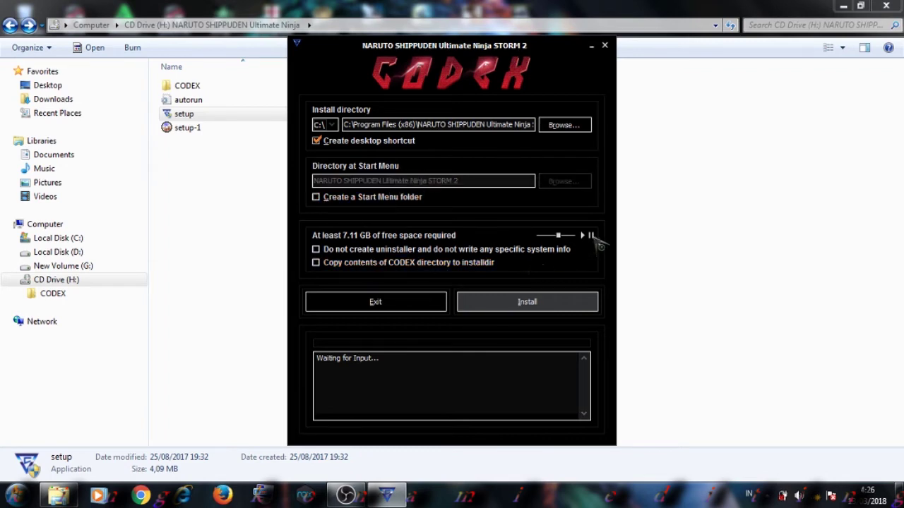
click(315, 264)
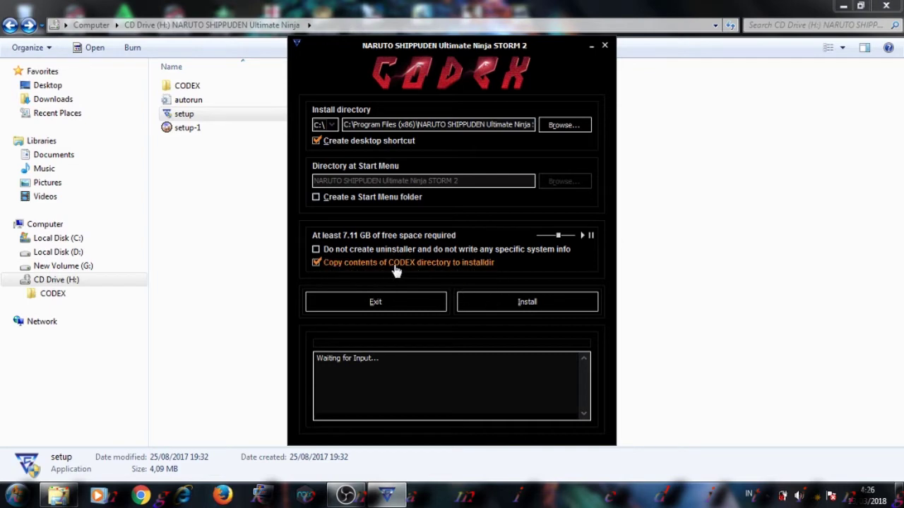
click(534, 308)
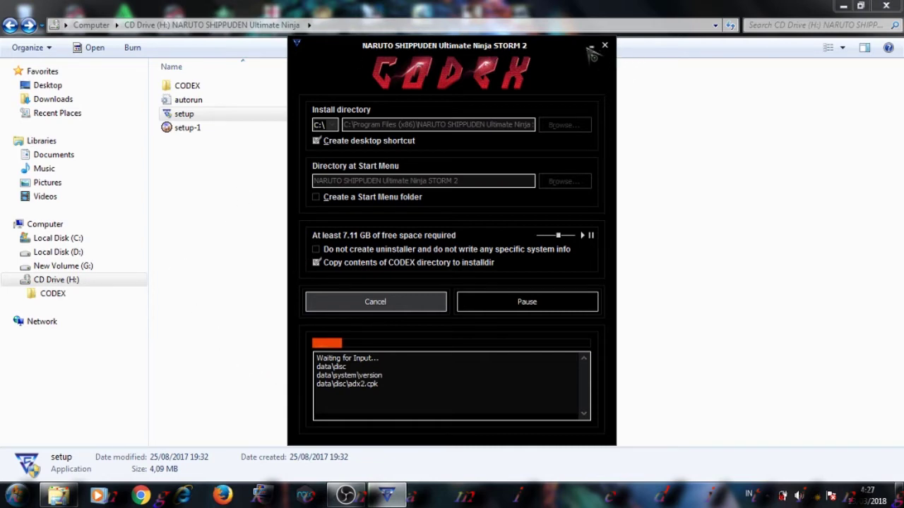
click(590, 51)
right_click(489, 309)
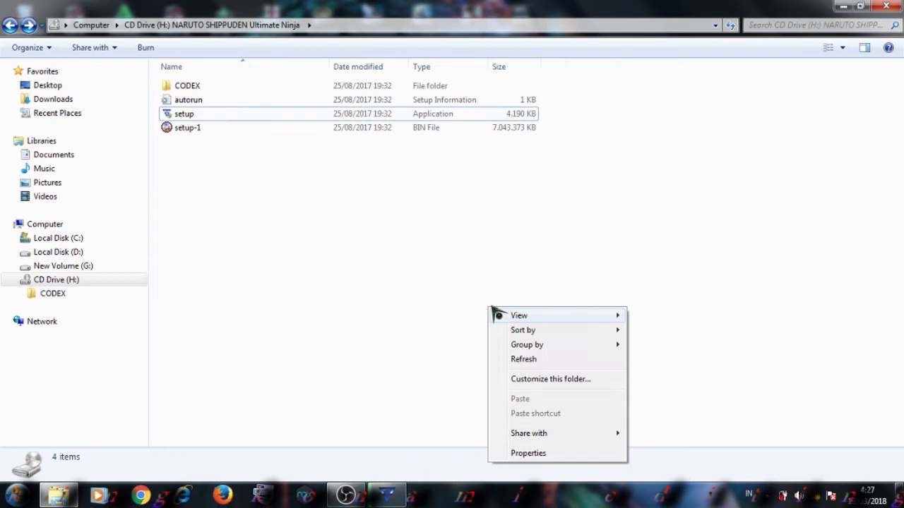
click(524, 360)
click(387, 495)
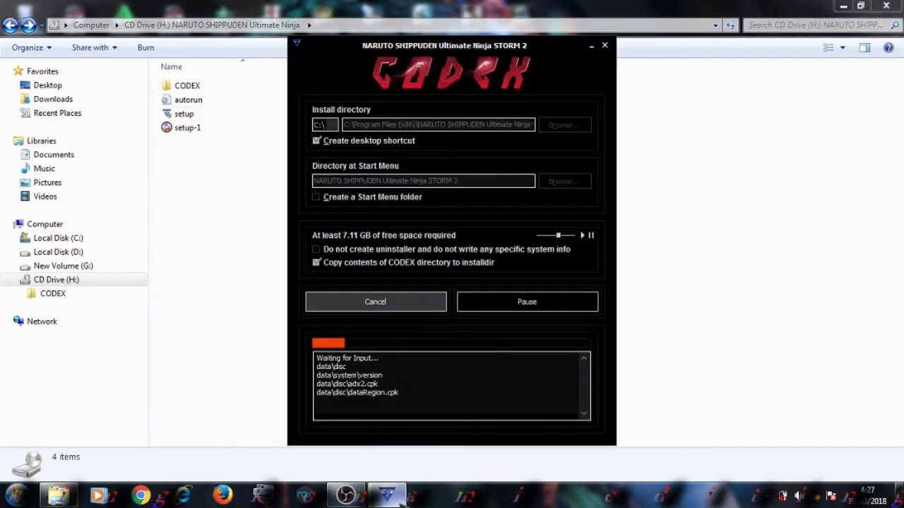
click(593, 48)
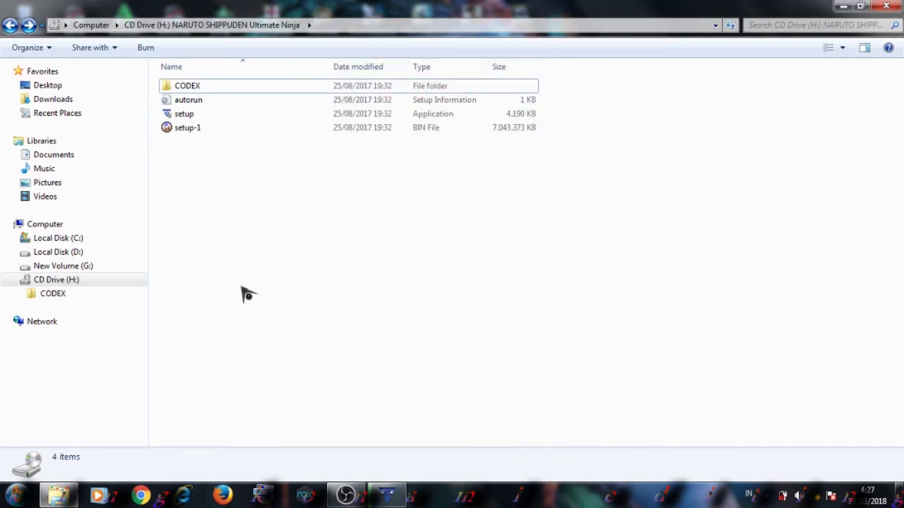
right_click(385, 255)
click(842, 6)
right_click(386, 168)
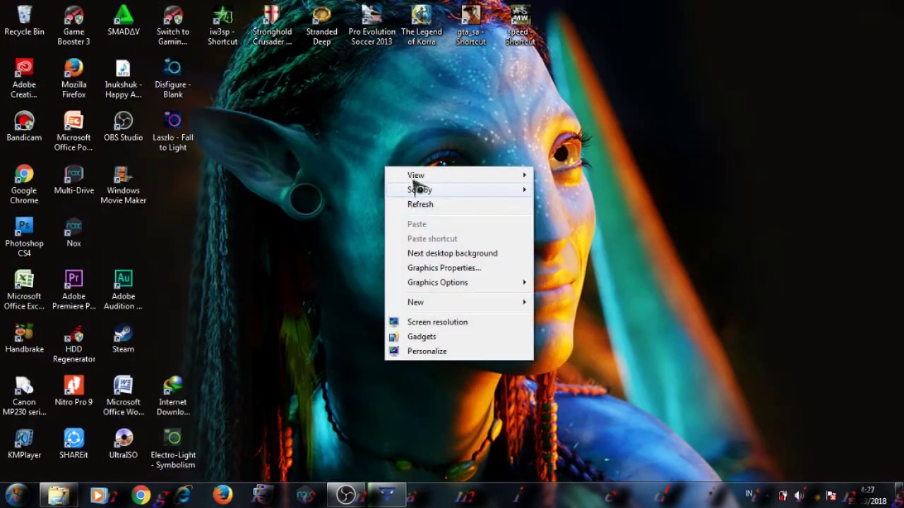
click(450, 206)
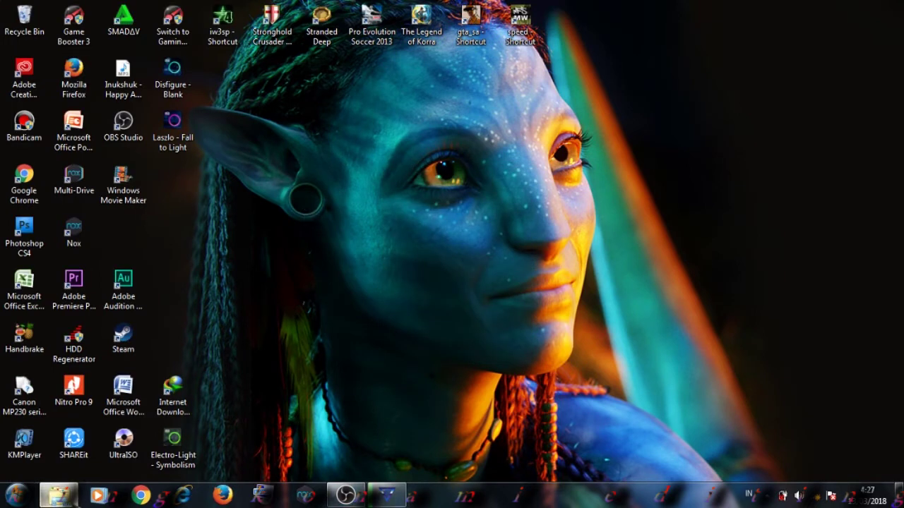
Step: Copy steam_api64, steam_api64.dll and steam_emu from the CODEX folder on the mounted disc
click(59, 487)
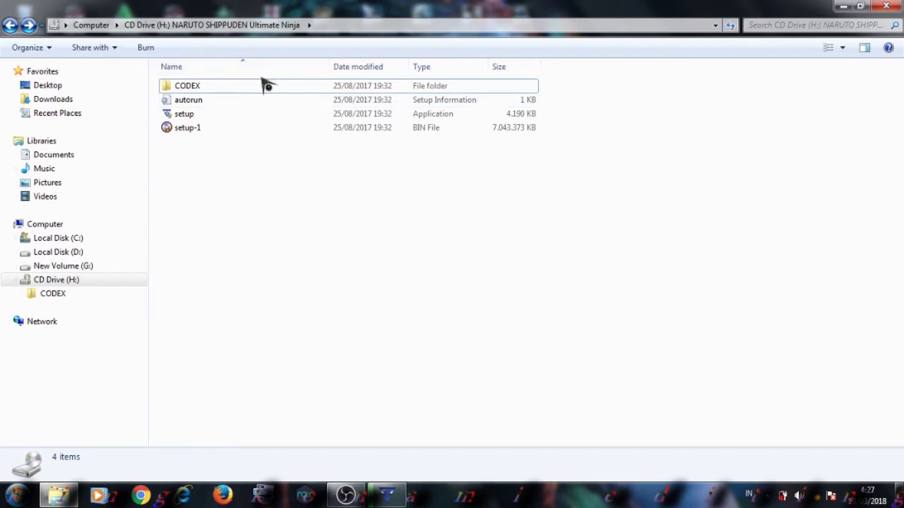
double_click(224, 86)
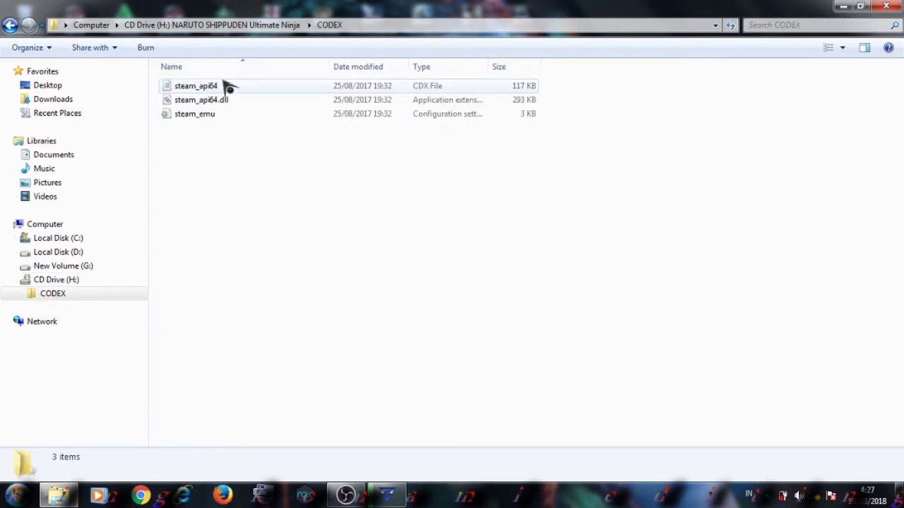
click(10, 25)
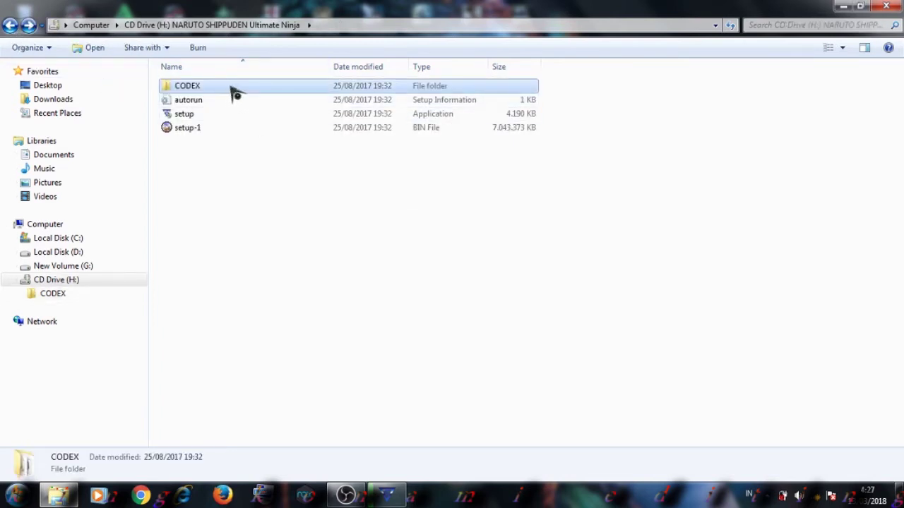
double_click(233, 90)
click(10, 25)
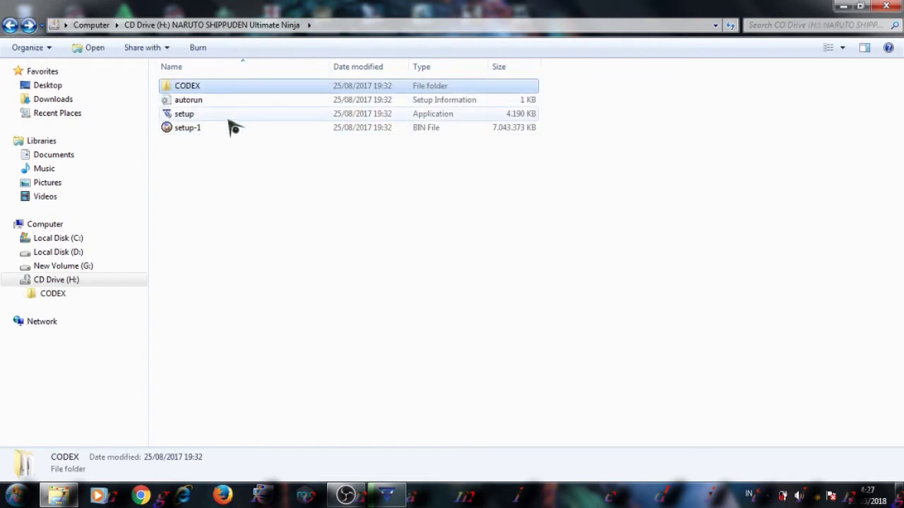
double_click(291, 89)
drag(280, 96, 306, 67)
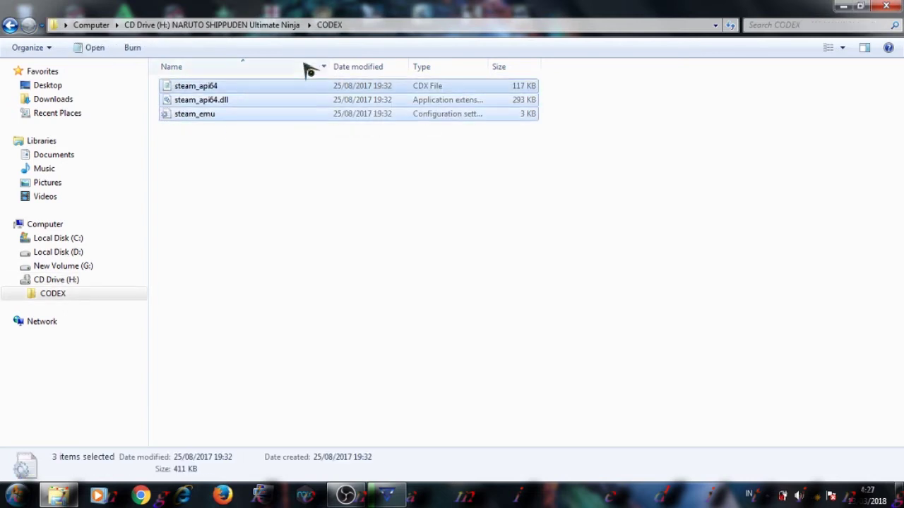
right_click(311, 111)
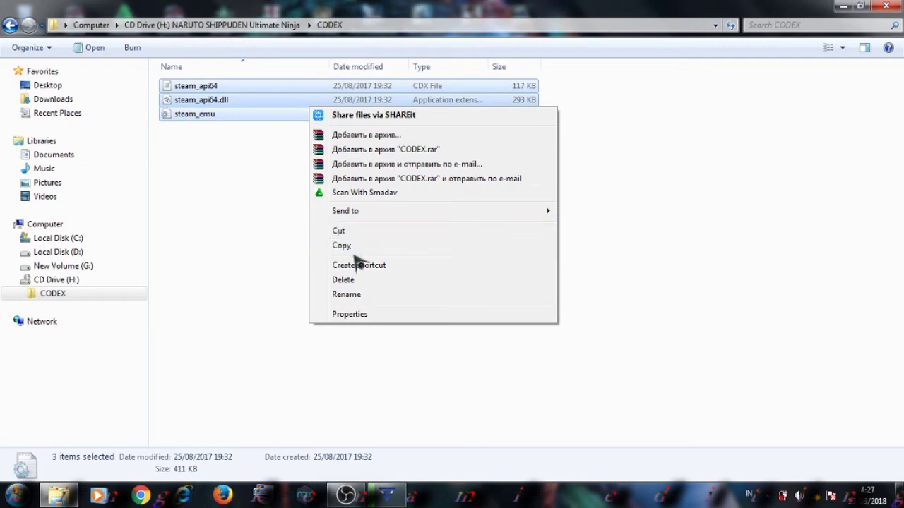
click(353, 247)
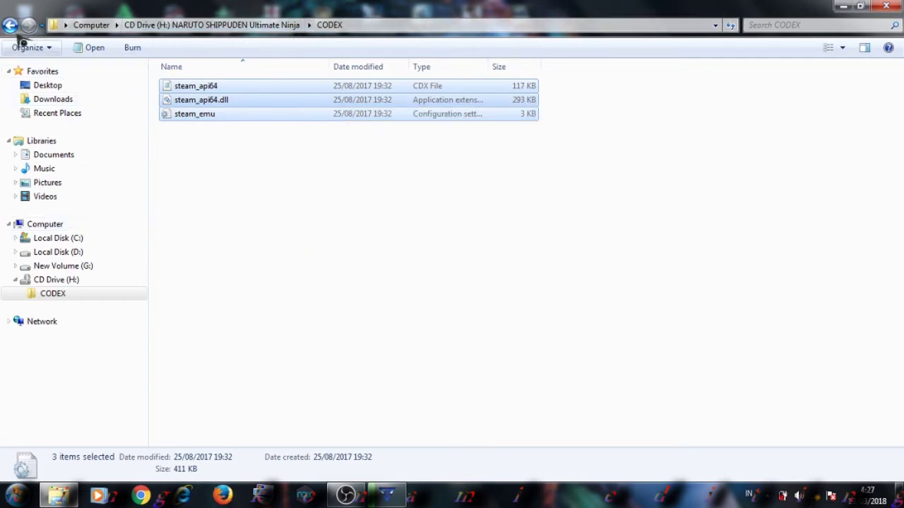
click(843, 6)
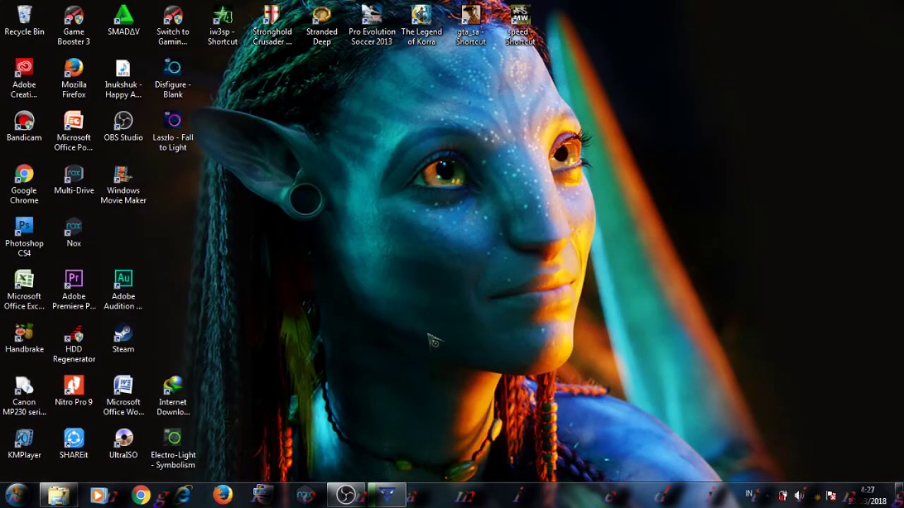
Step: Open the NARUTO SHIPPUDEN Ultimate Ninja STORM 2 folder under Program Files (x86) on Local Disk (C:)
click(387, 494)
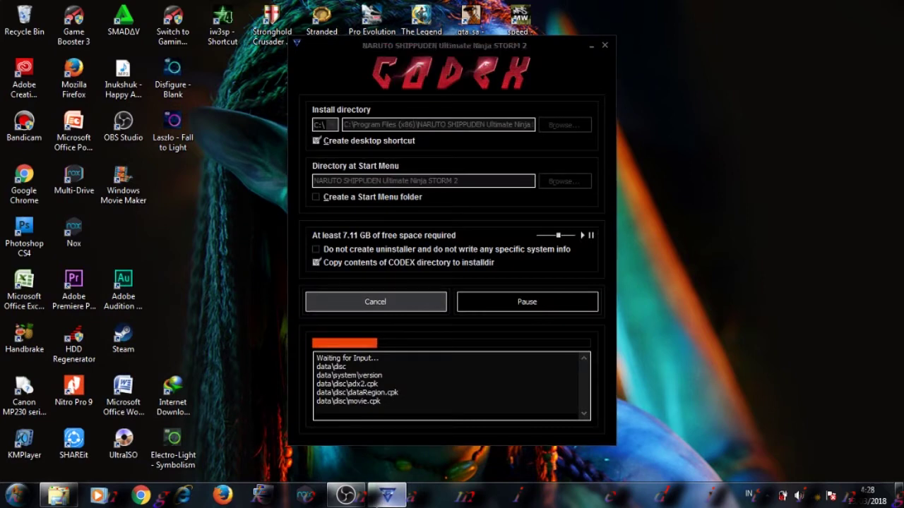
click(387, 494)
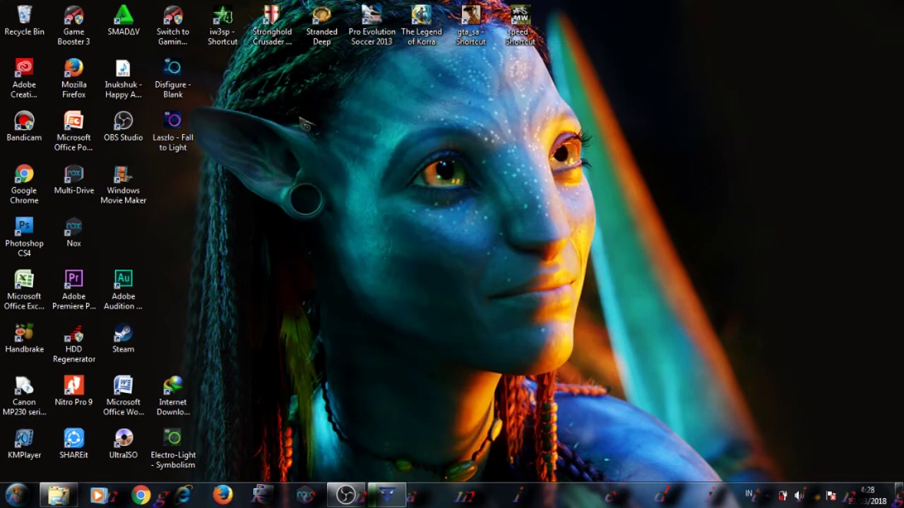
click(15, 494)
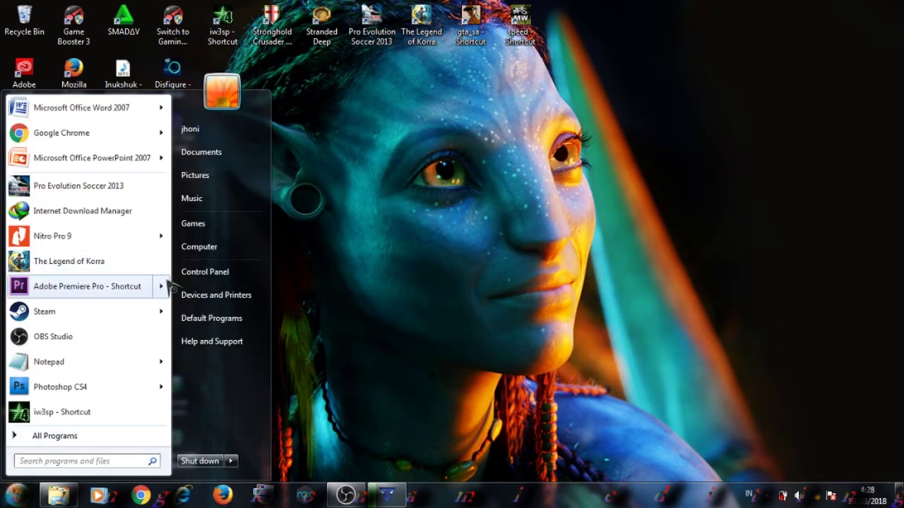
click(227, 267)
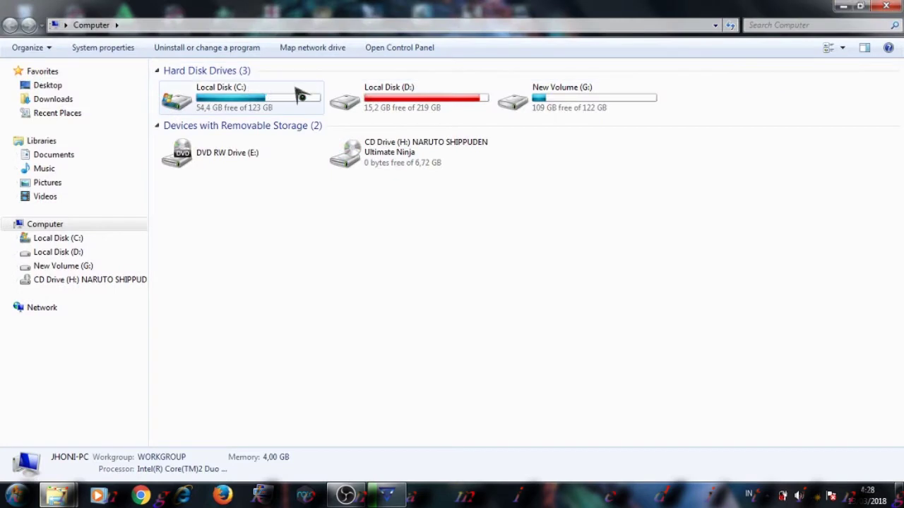
double_click(299, 92)
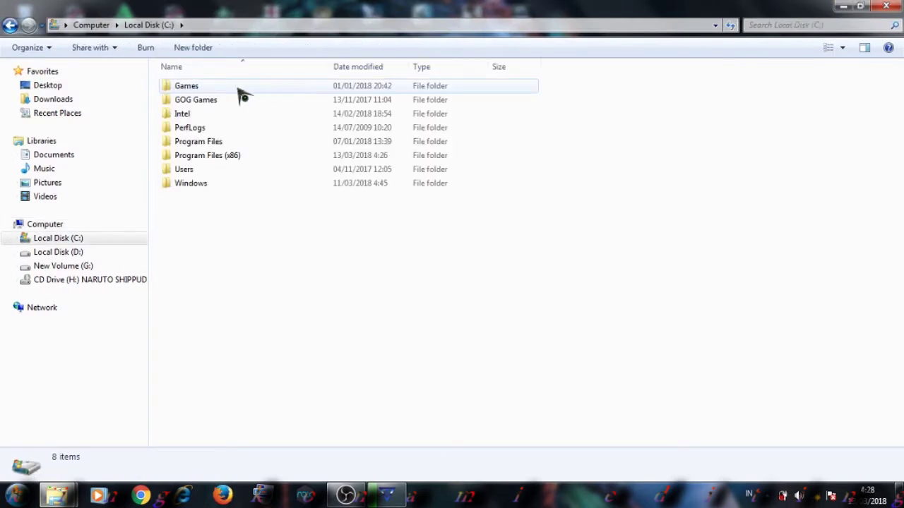
double_click(208, 156)
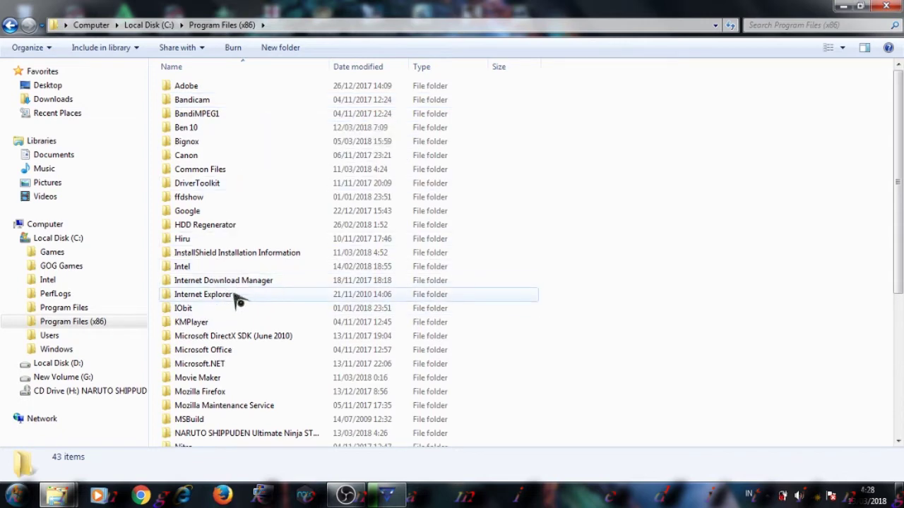
scroll(240, 300, down, 1)
scroll(246, 297, down, 1)
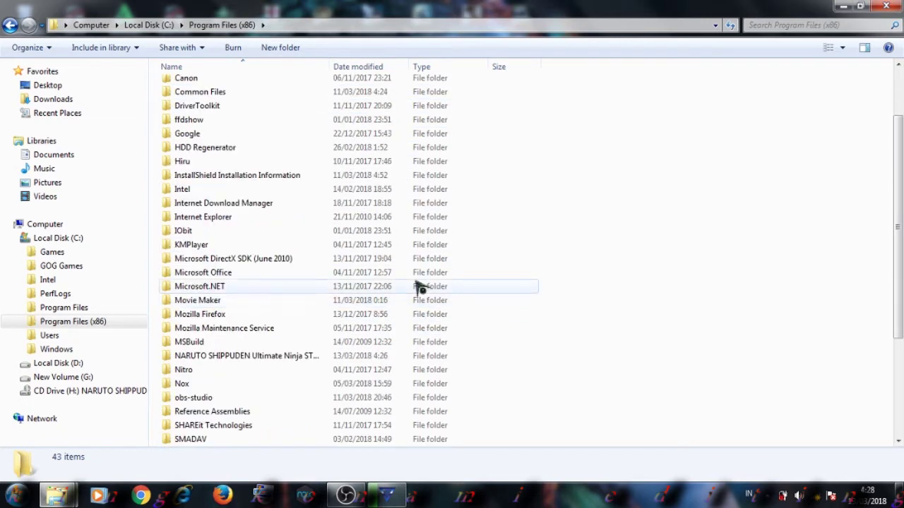
click(278, 358)
double_click(278, 358)
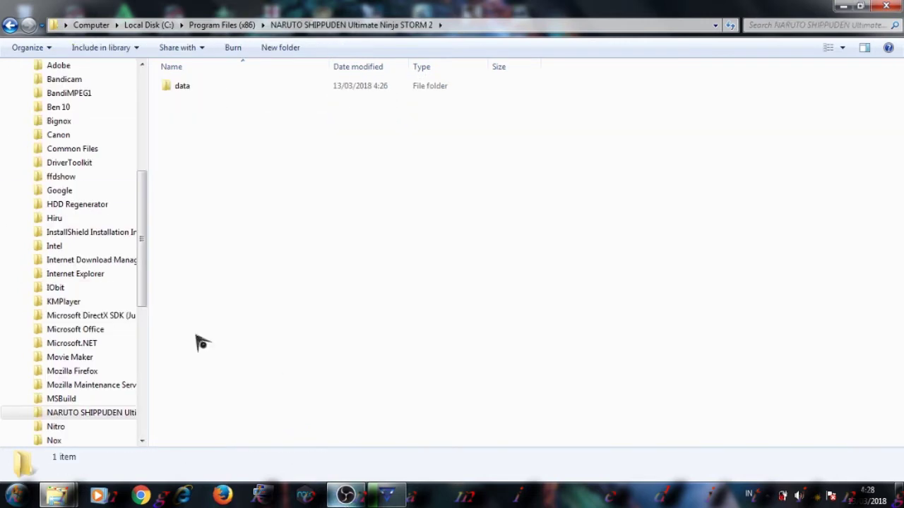
Step: Examine the contents of the game's data folder and its system subfolder, then return to Program Files (x86)
double_click(259, 91)
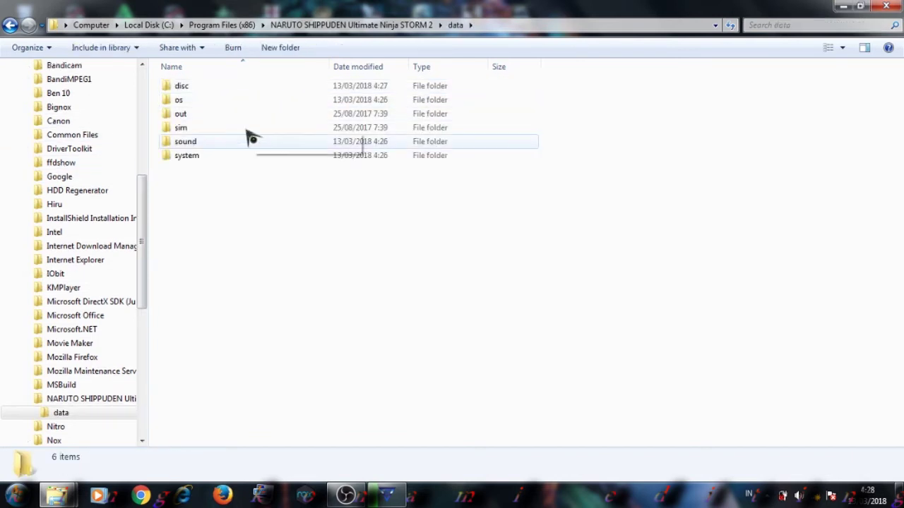
double_click(229, 165)
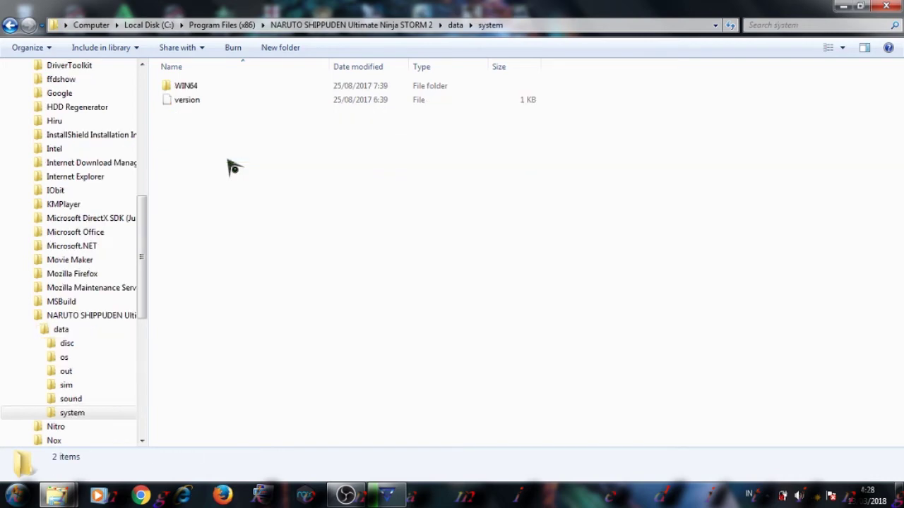
click(10, 26)
click(11, 26)
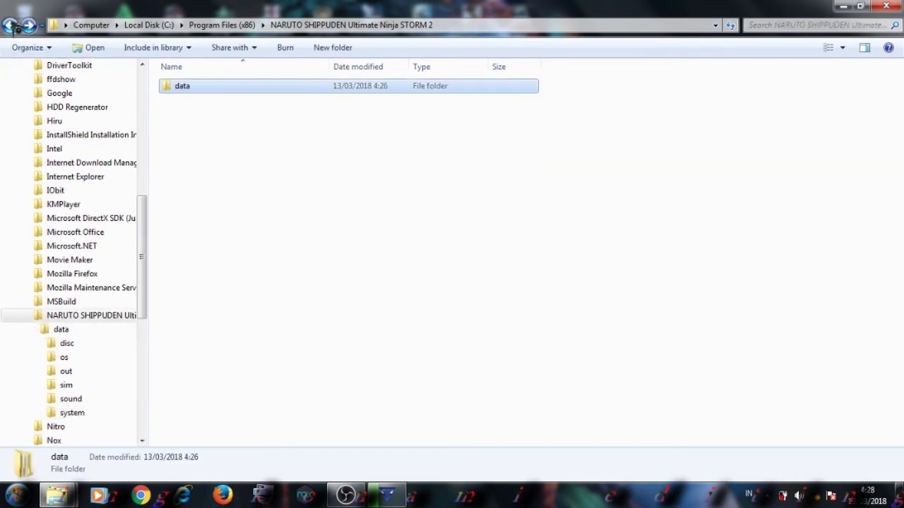
click(10, 26)
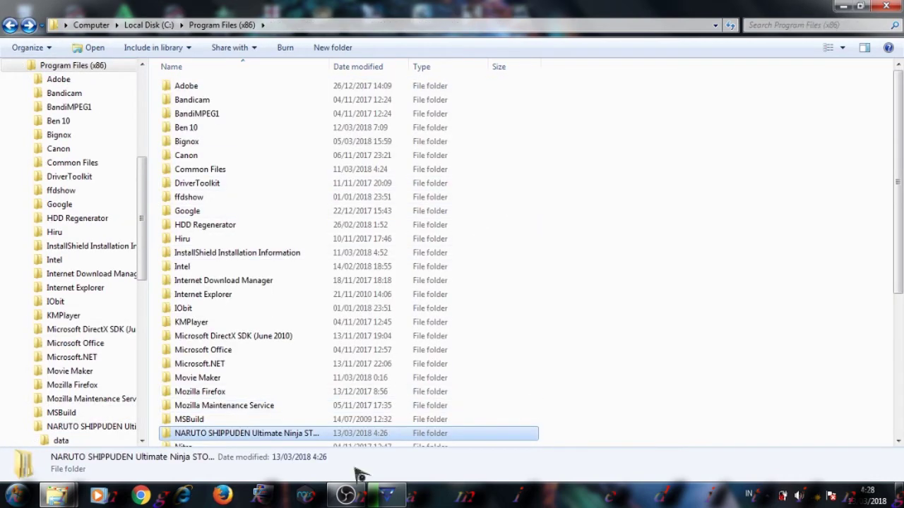
Step: Paste the copied CODEX files into the NARUTO SHIPPUDEN Ultimate Ninja STORM 2 folder, granting administrator permission for all current items
scroll(332, 420, down, 3)
double_click(348, 315)
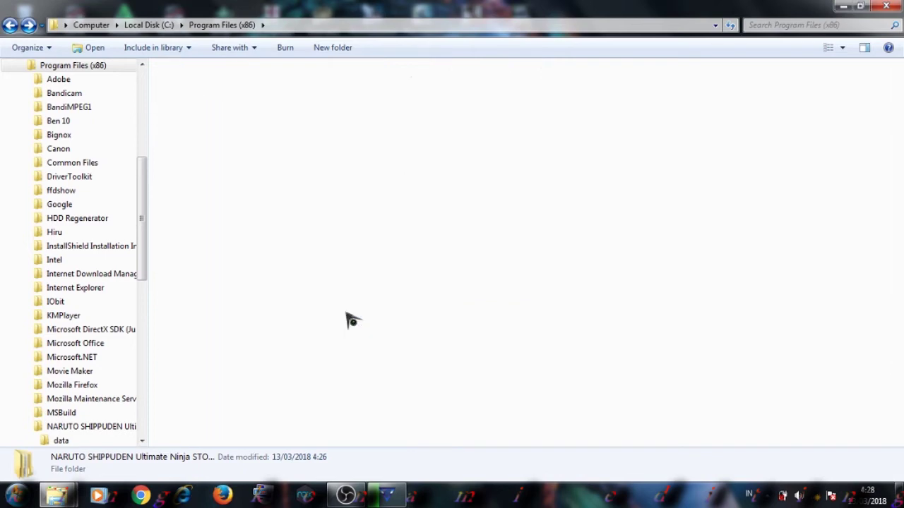
right_click(598, 198)
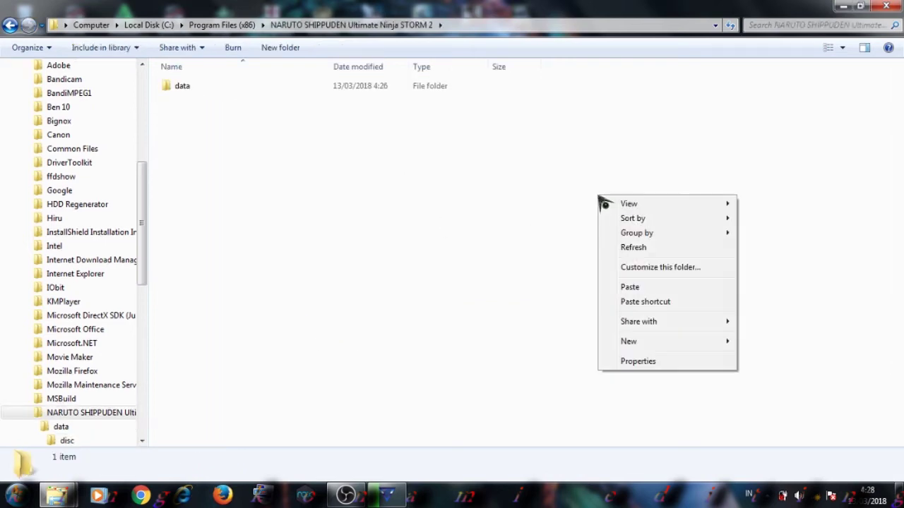
click(640, 288)
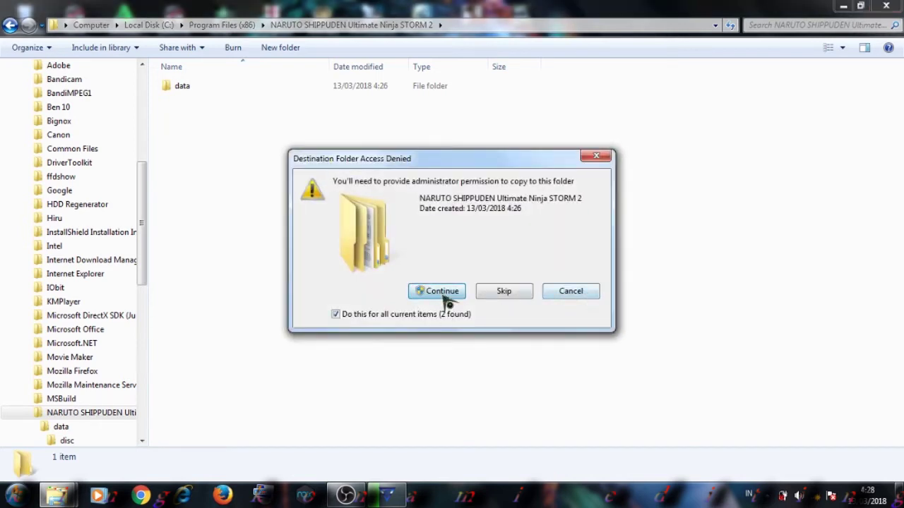
click(443, 295)
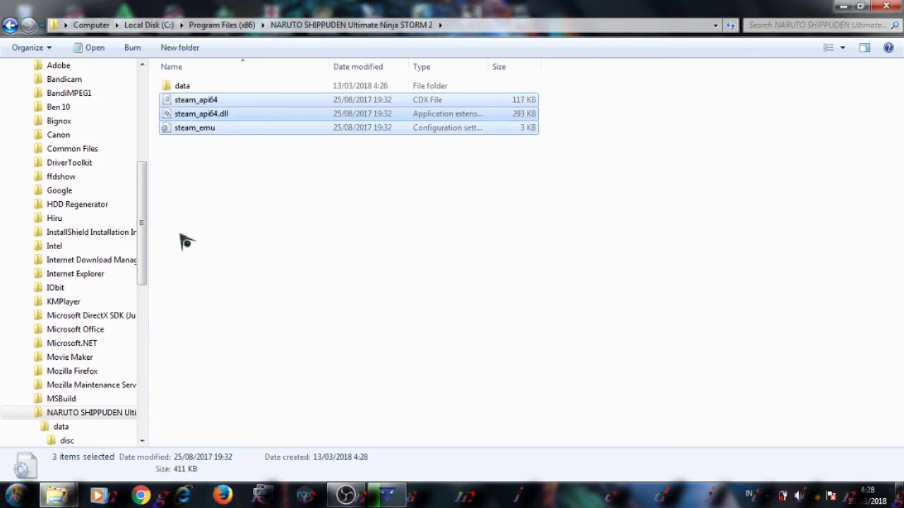
click(644, 234)
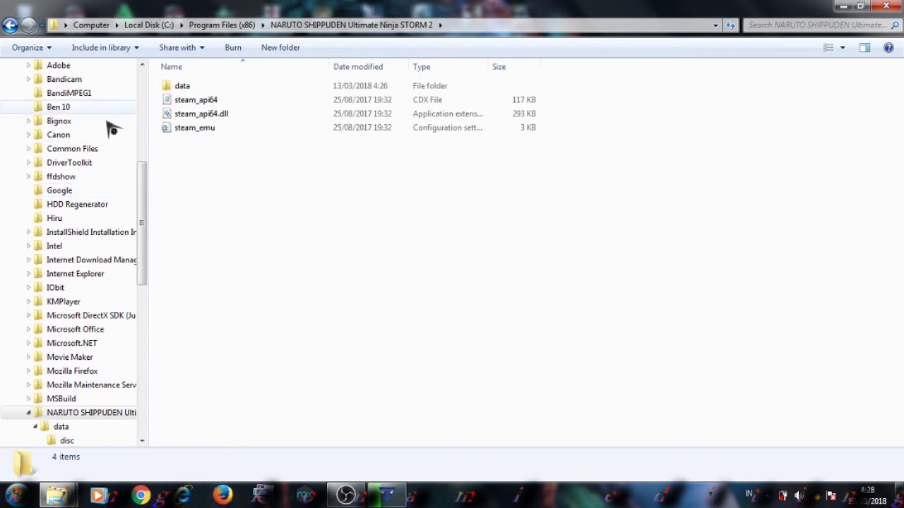
Step: Check the installation progress in the game's setup window and hide the window again
click(387, 495)
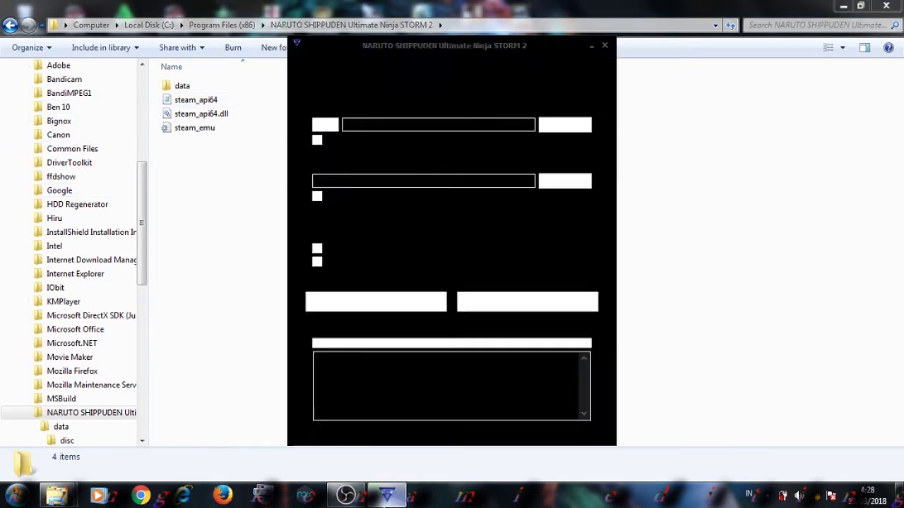
click(387, 495)
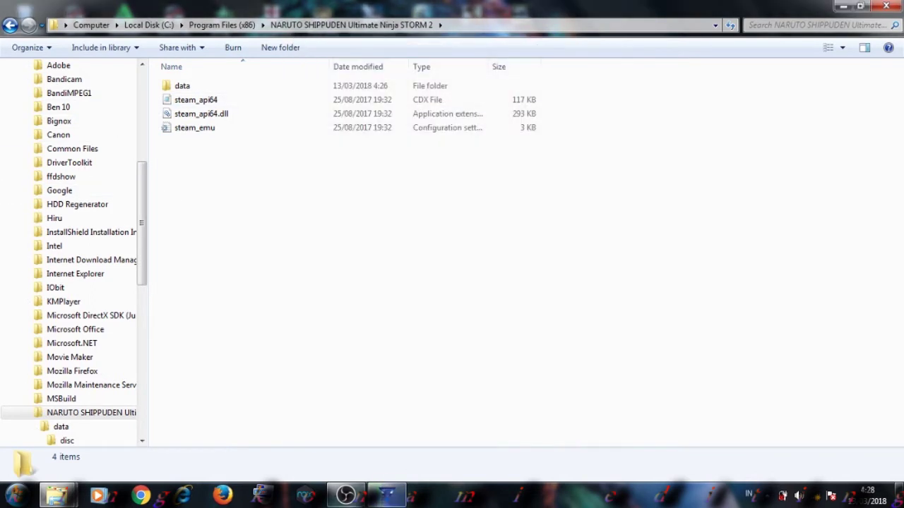
Step: Show the desktop, refresh it, and bring the game's setup window back up to check the installation progress
key(super+d)
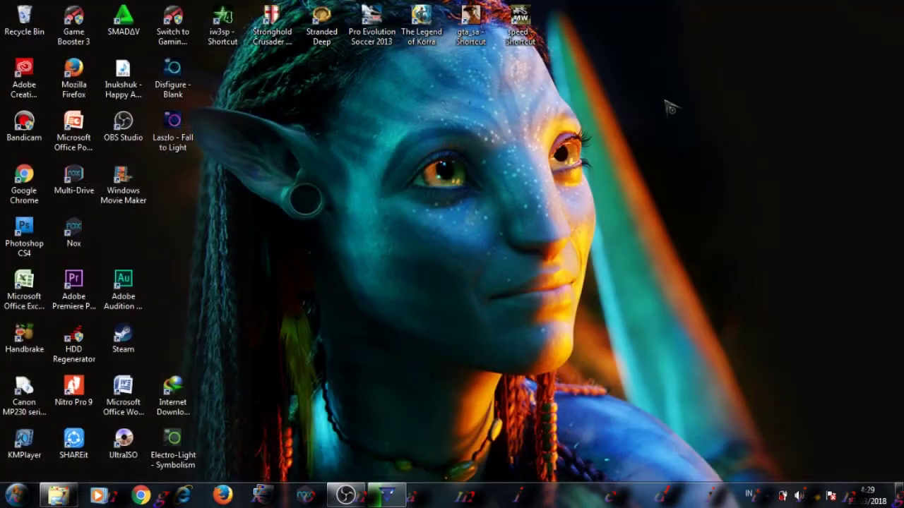
right_click(367, 235)
click(408, 262)
right_click(653, 177)
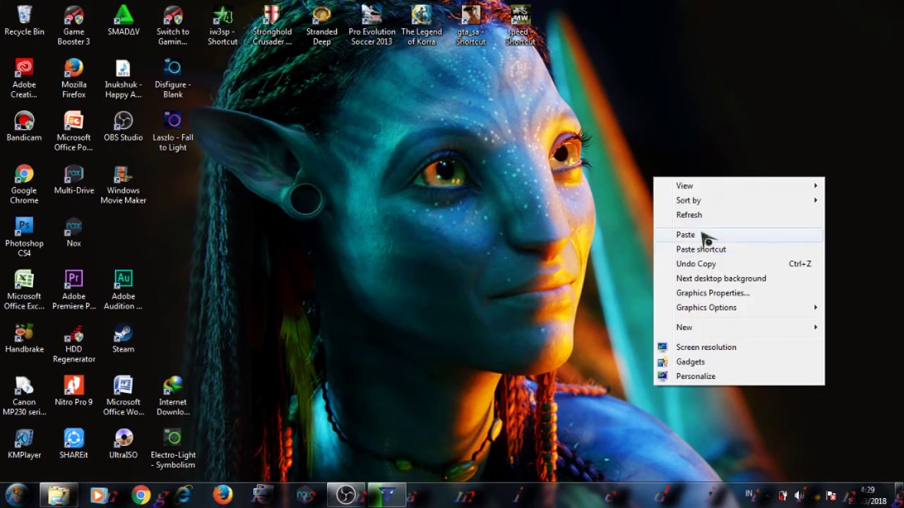
click(699, 215)
click(387, 496)
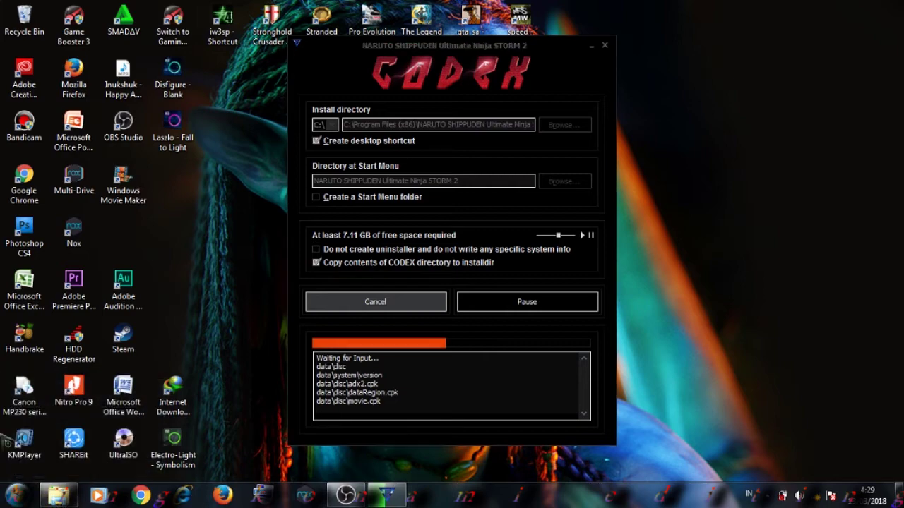
Step: Open the text document DOWLOAD WEP NARUTO SIMPUDEN from the Pictures library and place its window beside the setup window
key(super)
click(194, 249)
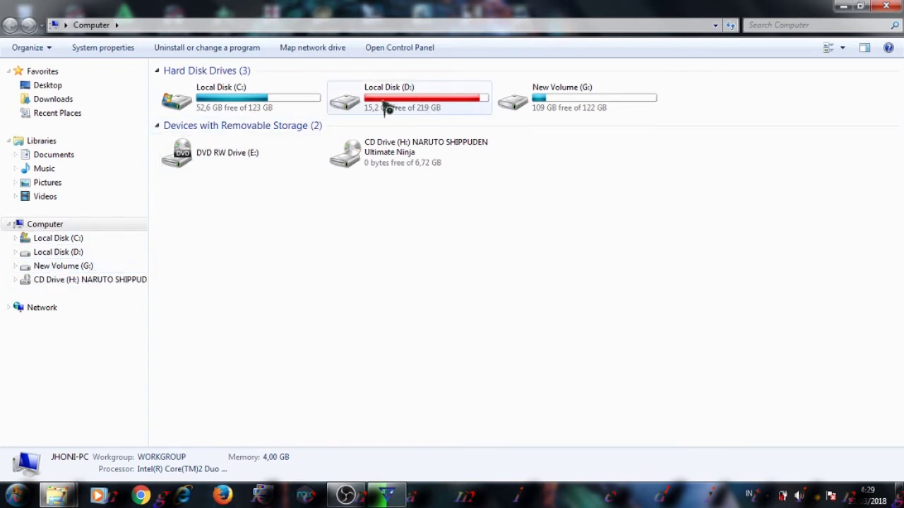
click(77, 185)
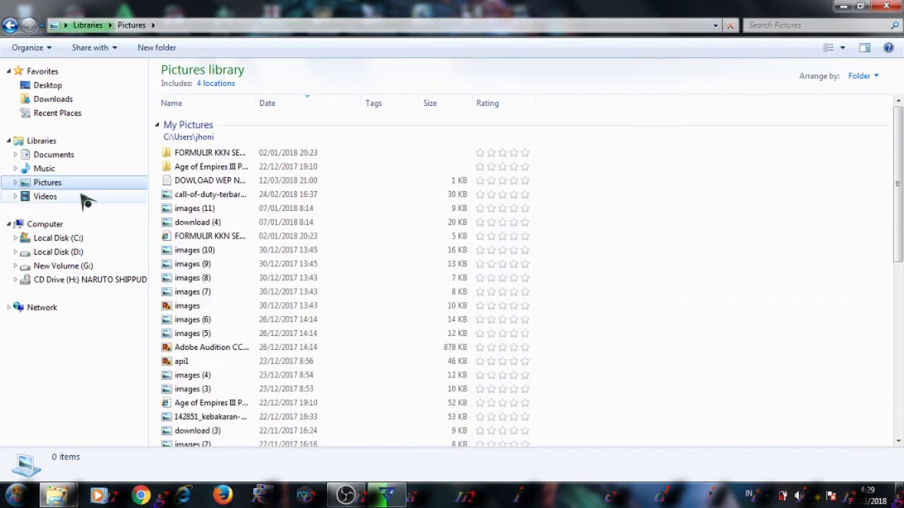
click(833, 54)
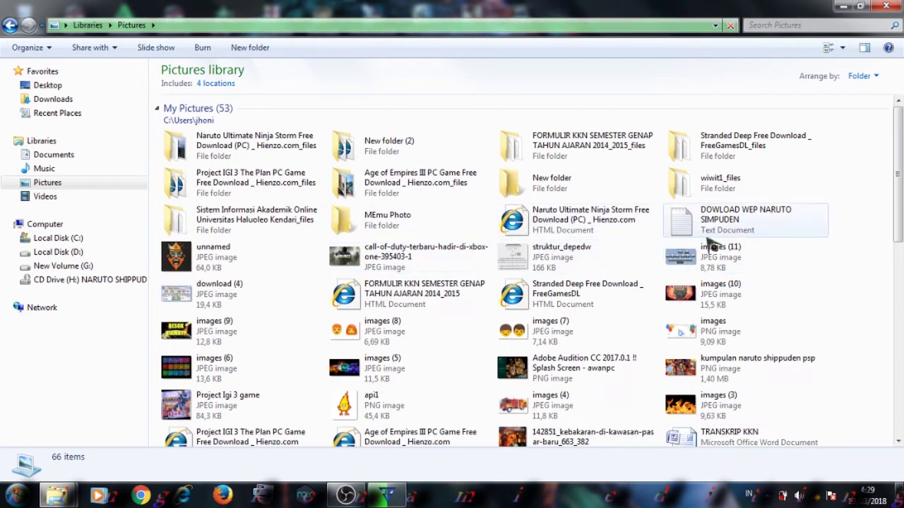
click(702, 230)
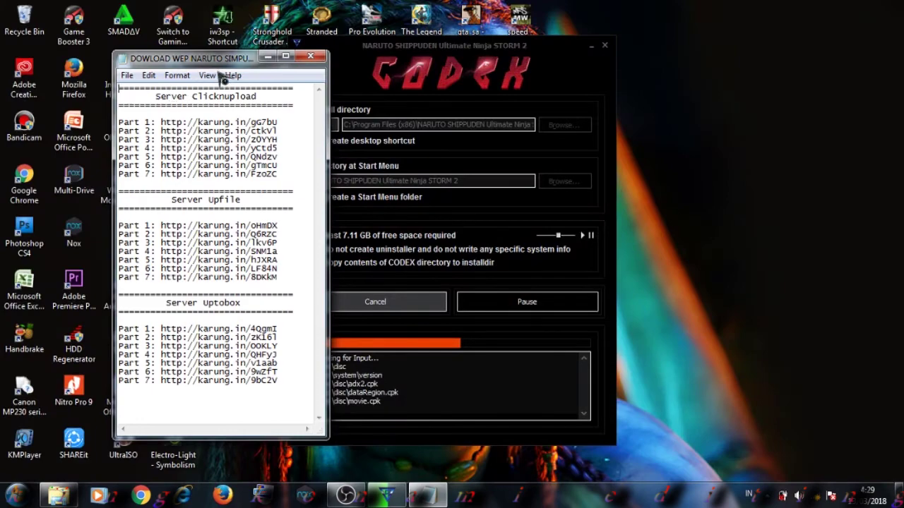
drag(219, 60, 153, 52)
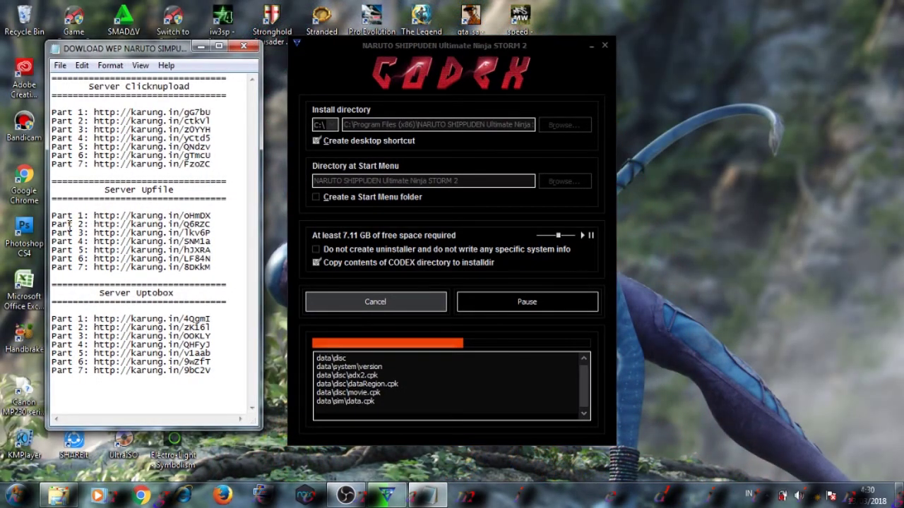
Step: Examine the seven-part download link lists for Server Upfile, Clicknupload and Uptobox, then close the text document
drag(100, 189, 179, 192)
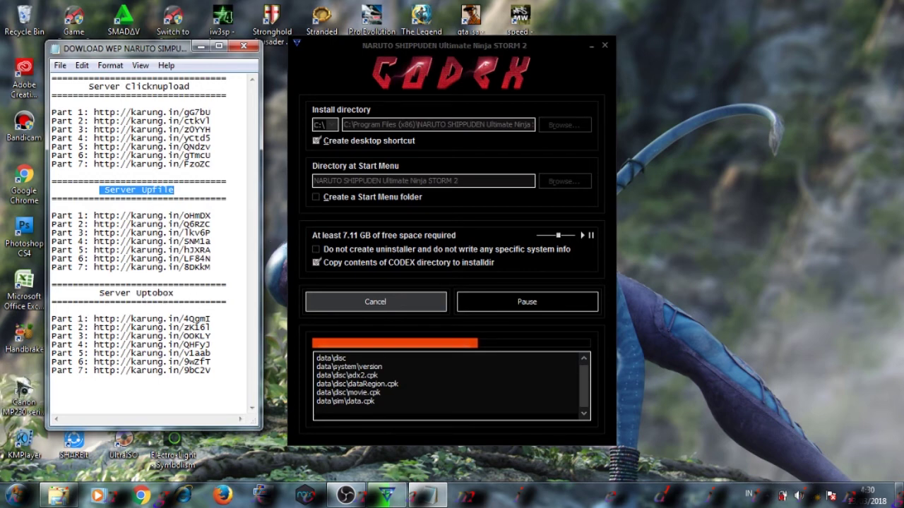
click(233, 216)
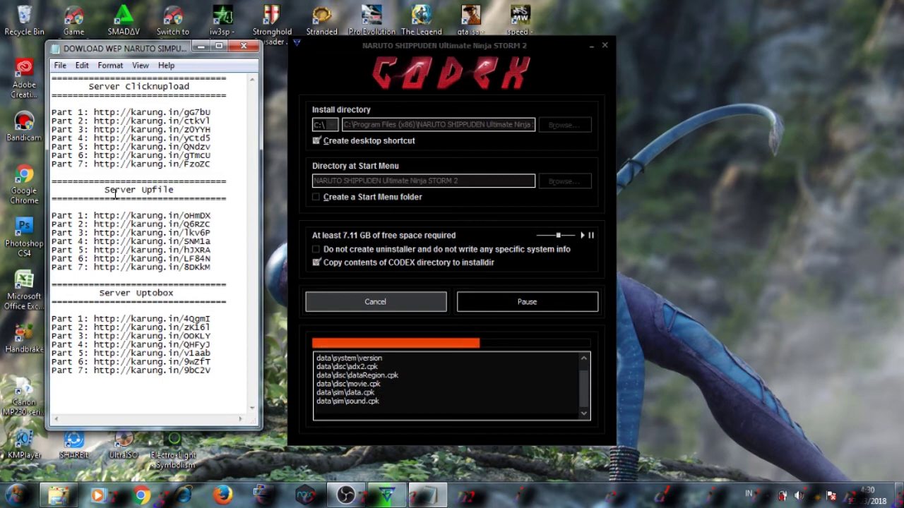
drag(51, 212, 171, 206)
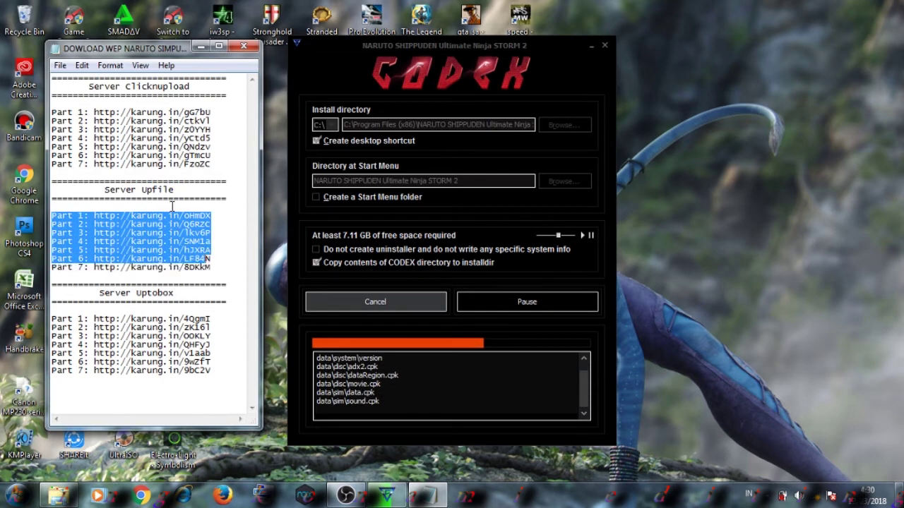
click(214, 258)
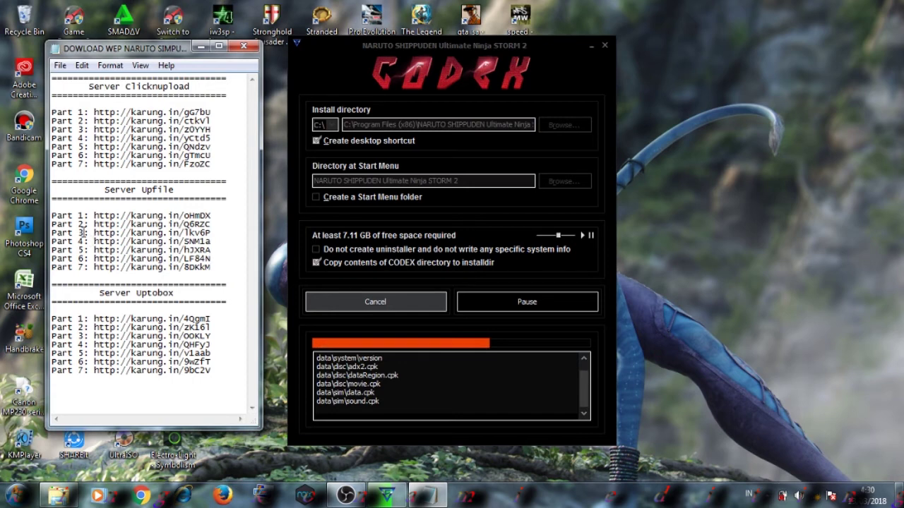
drag(51, 215, 223, 273)
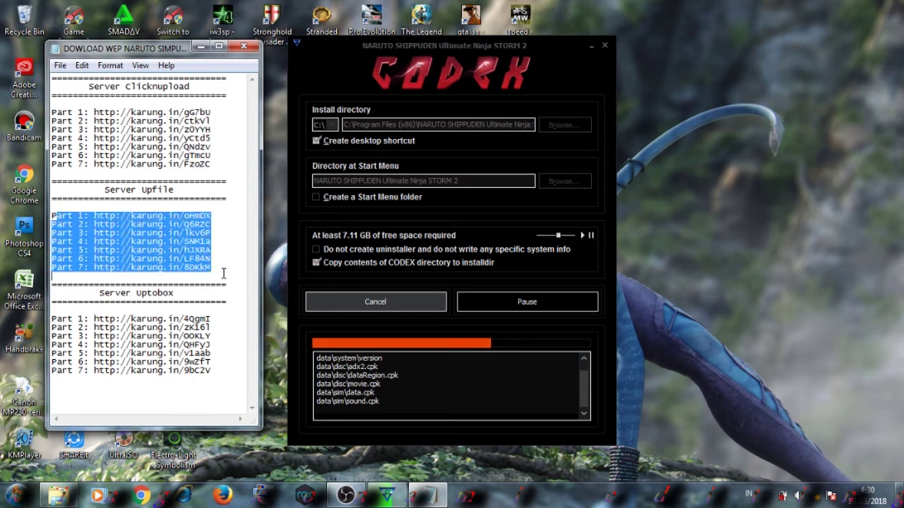
click(65, 120)
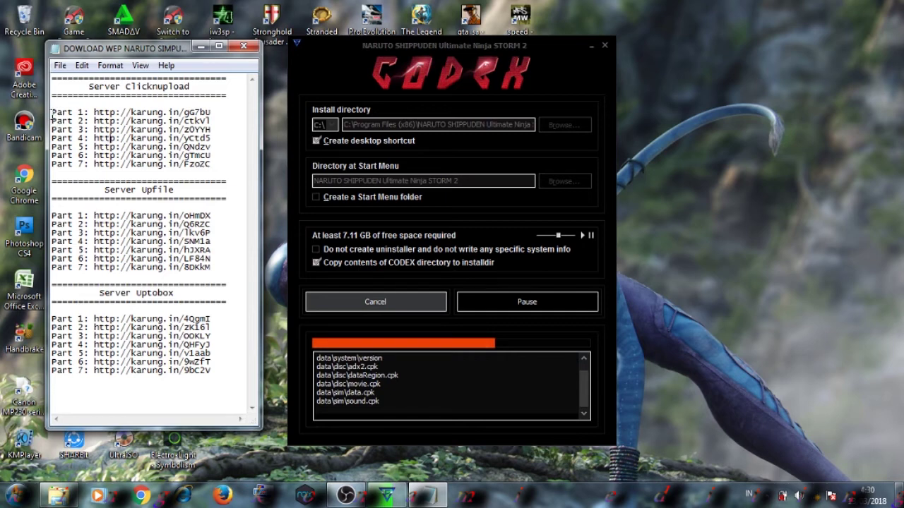
drag(52, 112, 228, 165)
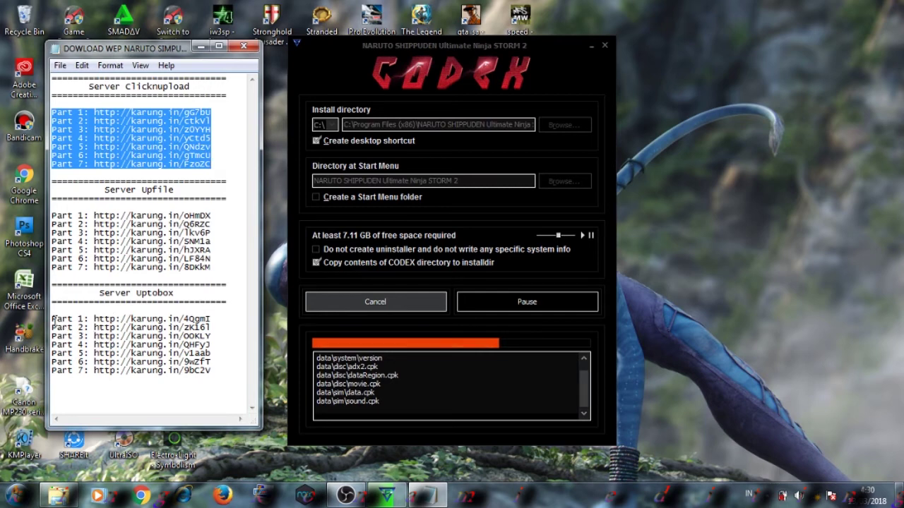
drag(56, 319, 212, 362)
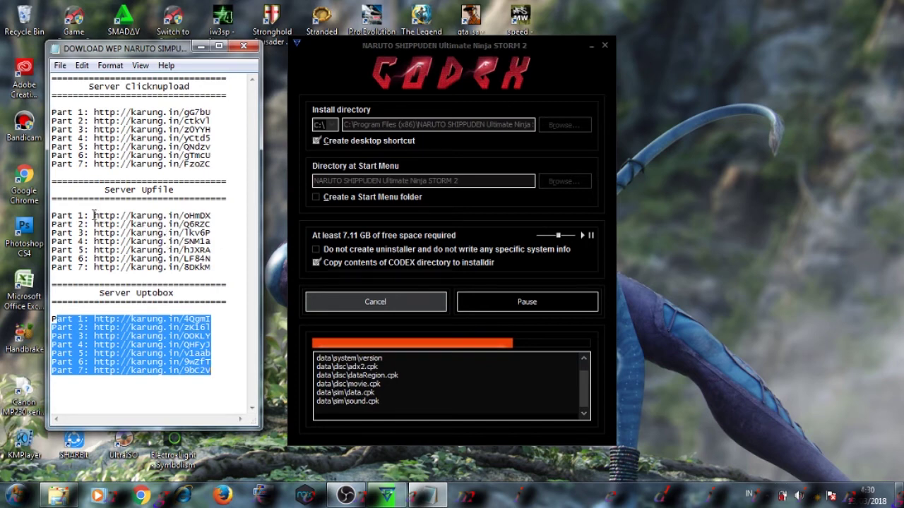
drag(93, 215, 230, 216)
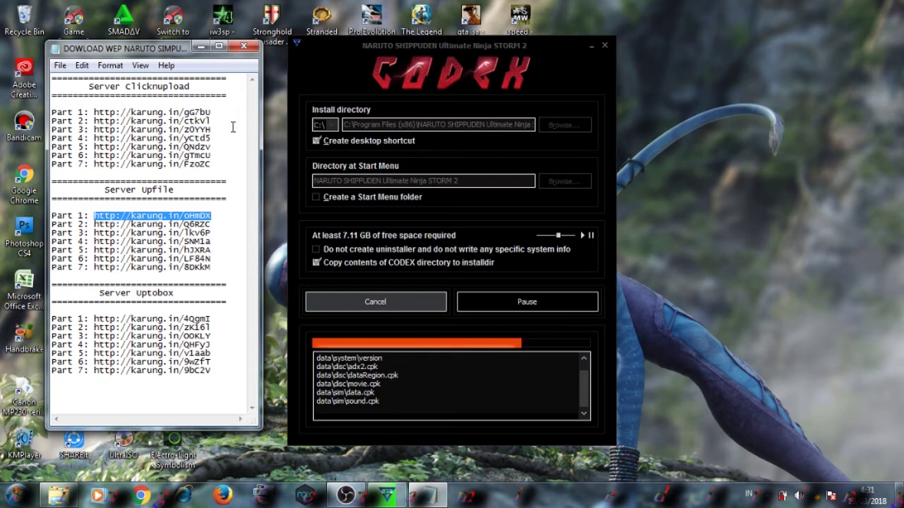
click(244, 47)
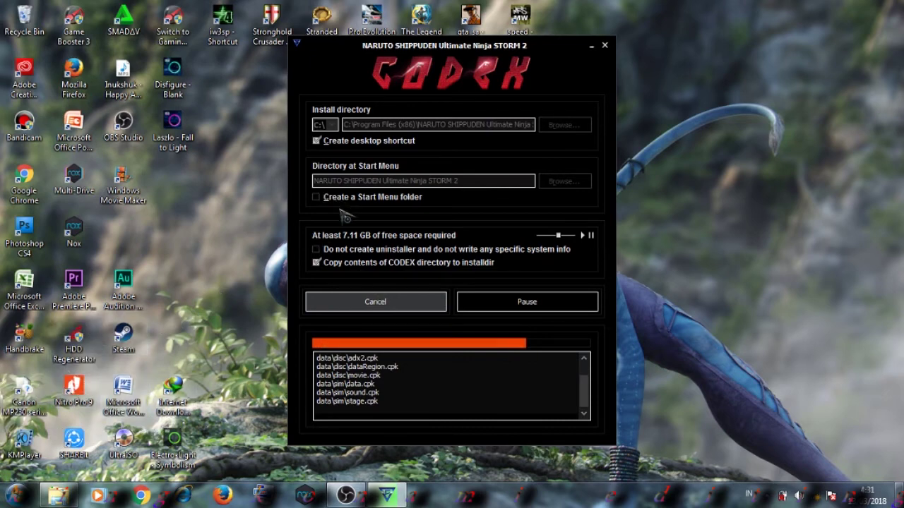
right_click(720, 142)
click(766, 181)
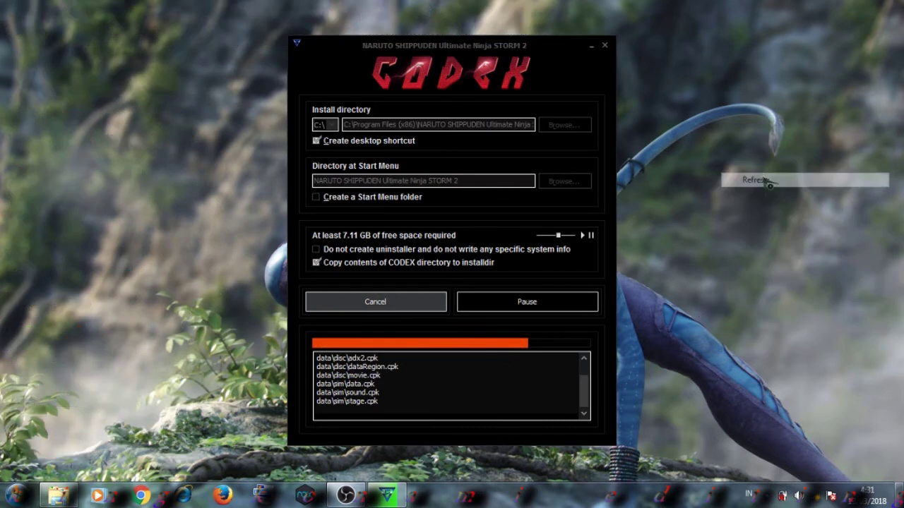
right_click(768, 182)
click(796, 210)
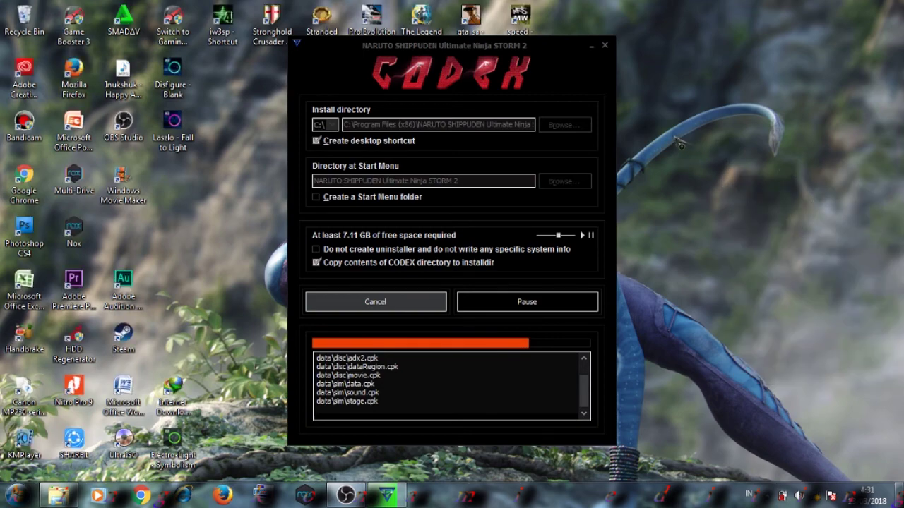
right_click(681, 145)
click(715, 176)
right_click(694, 103)
click(729, 141)
right_click(694, 44)
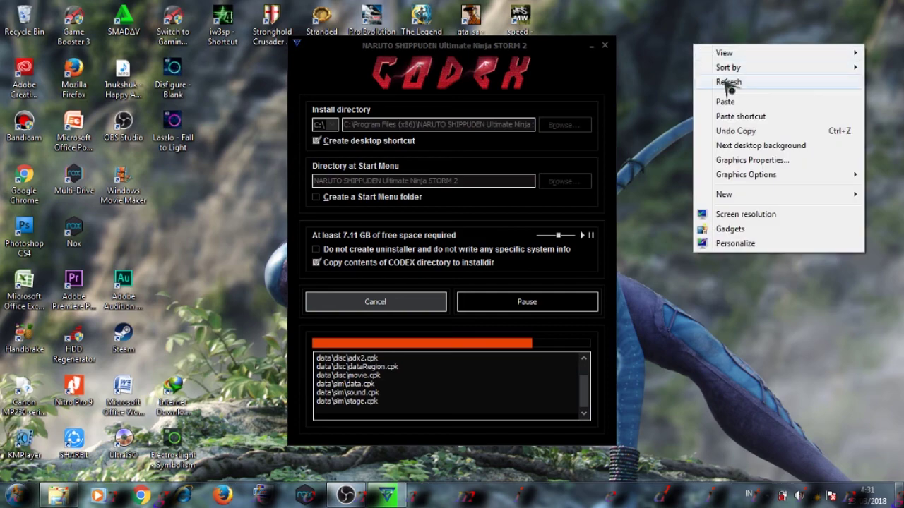
click(728, 82)
drag(524, 53, 532, 75)
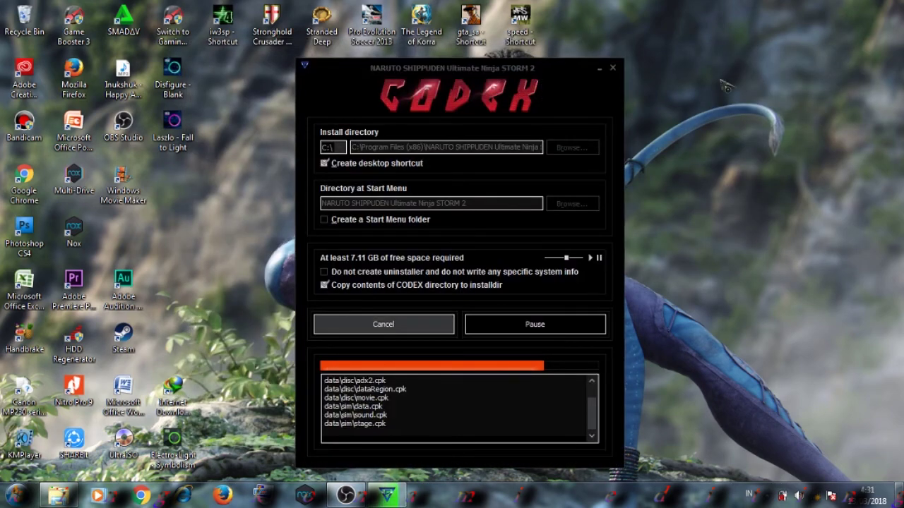
right_click(724, 85)
click(751, 117)
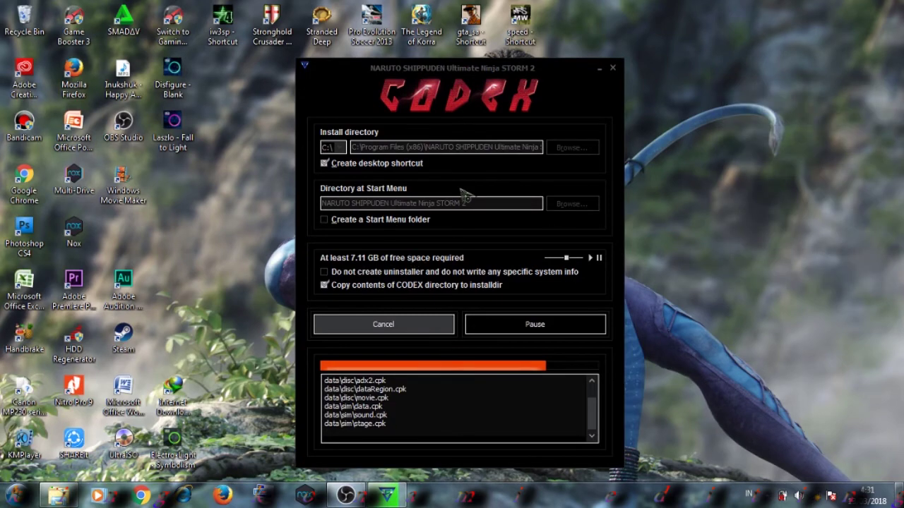
right_click(765, 131)
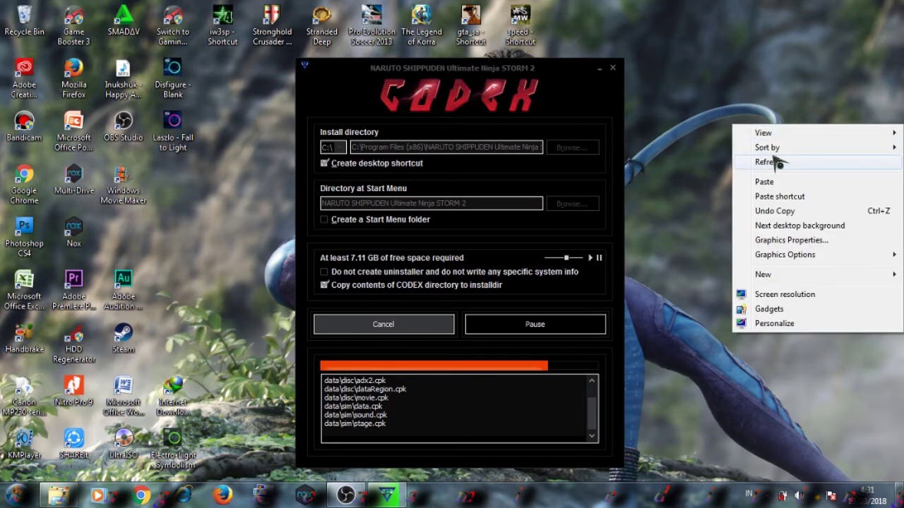
click(777, 164)
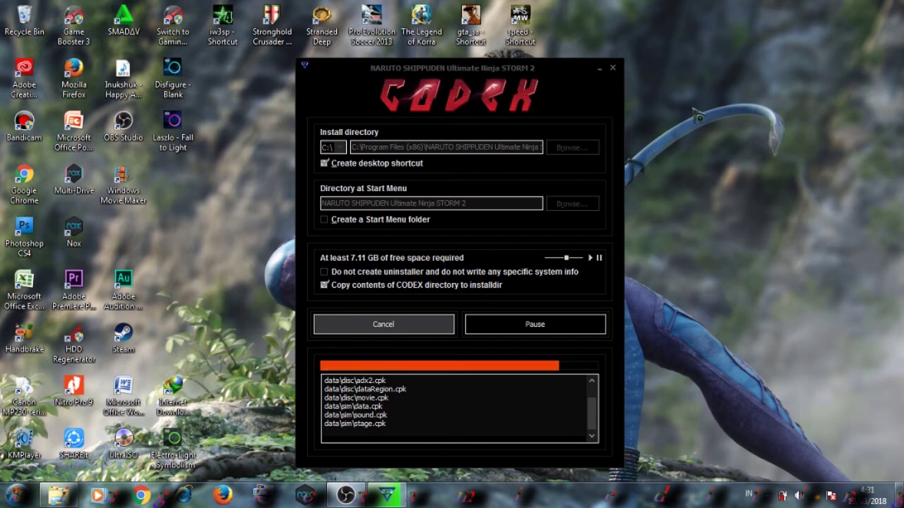
drag(484, 78, 445, 43)
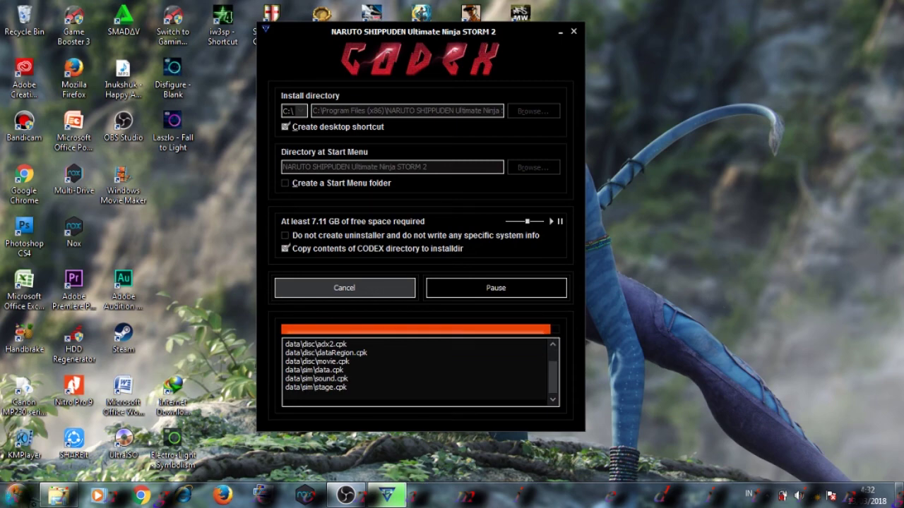
Step: Close the CODEX folder window of drive H: and finish the game's setup without running the game
click(58, 494)
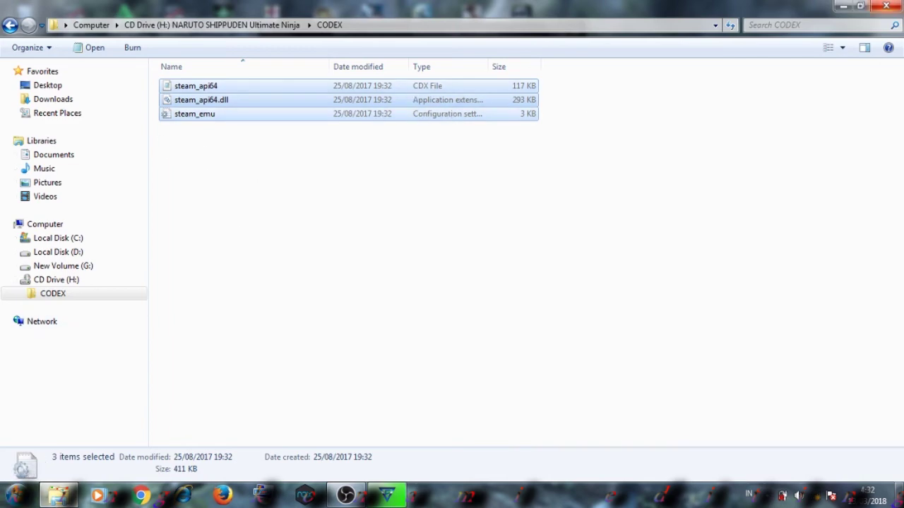
click(886, 5)
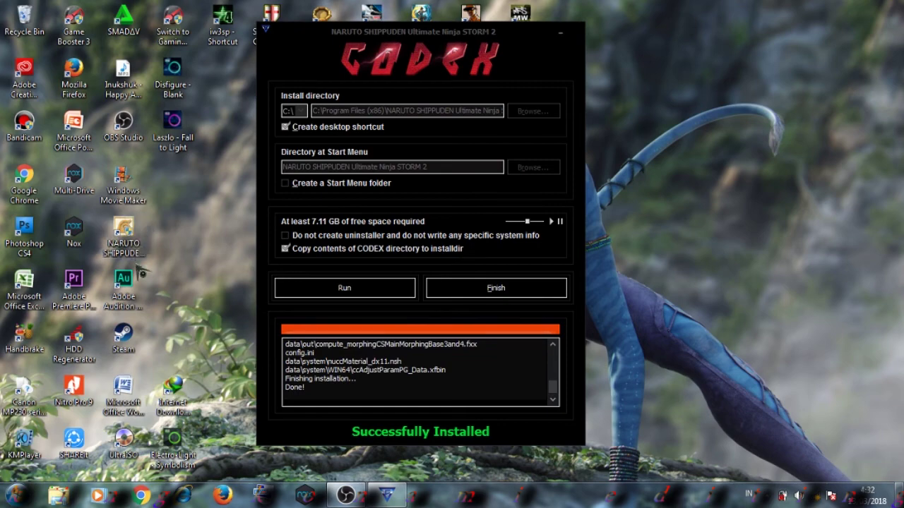
click(525, 299)
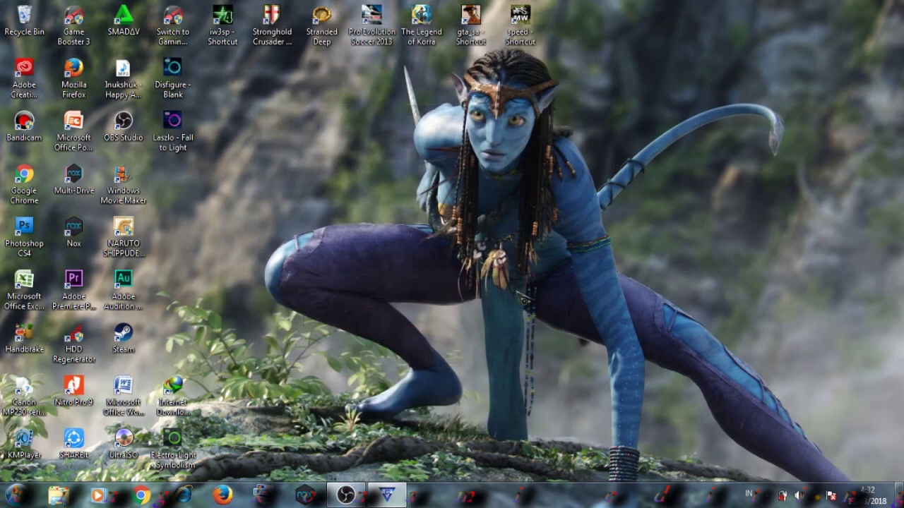
Step: Refresh the desktop and enlarge its icons
right_click(403, 203)
click(430, 240)
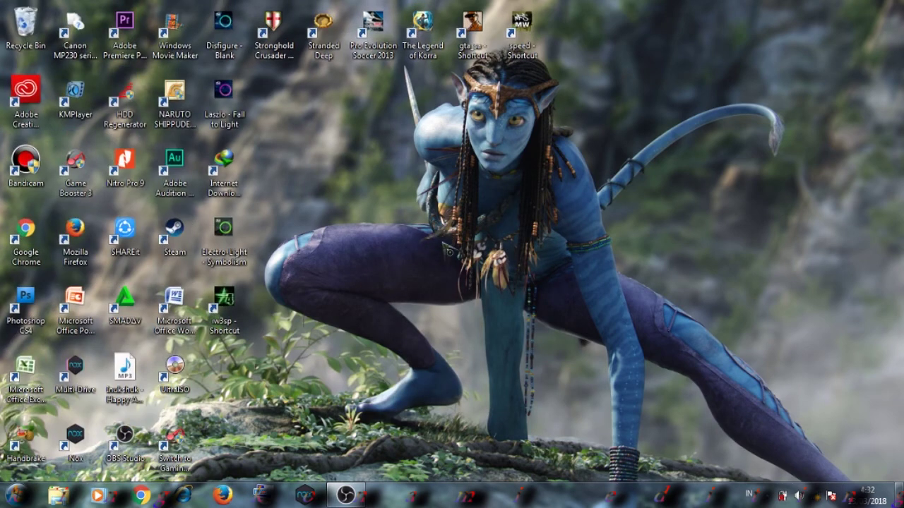
ctrl+scroll(448, 242, up, 5)
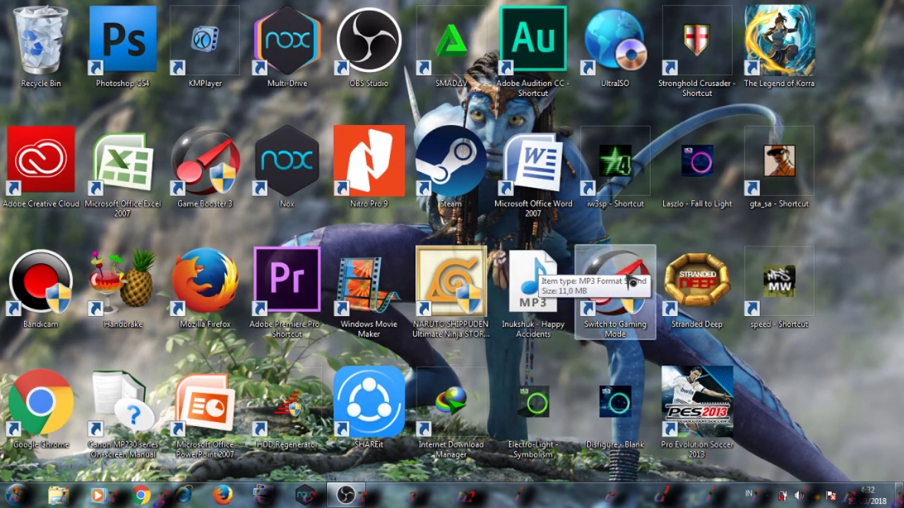
Step: Open the file location of the NARUTO SHIPPUDEN Ultimate Ninja STORM 2 desktop shortcut
click(452, 290)
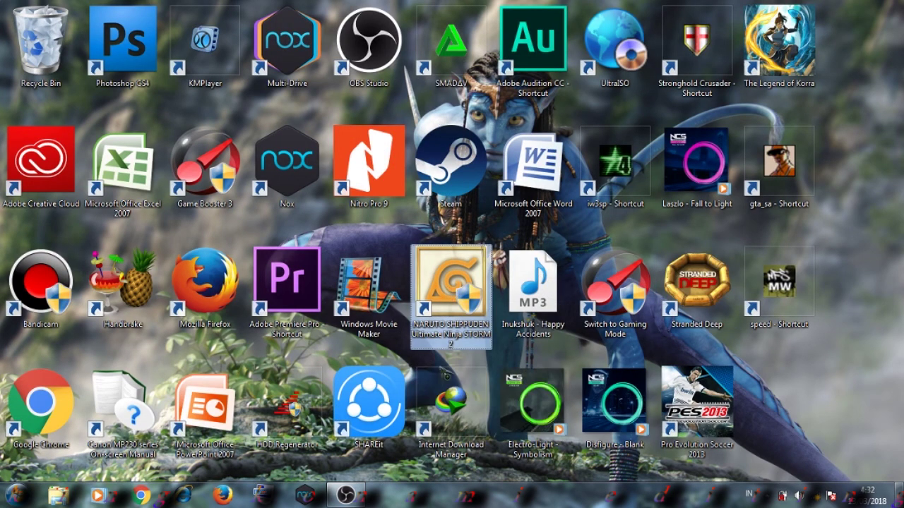
right_click(439, 319)
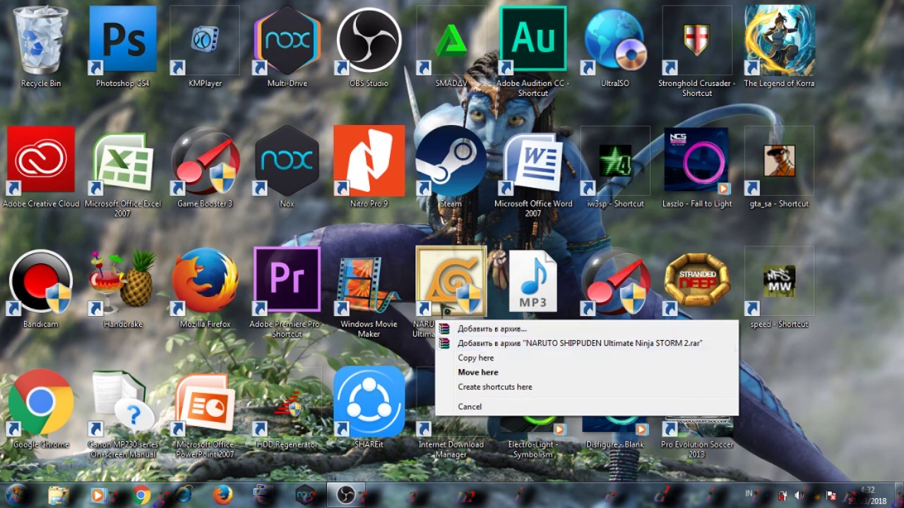
click(450, 306)
right_click(450, 305)
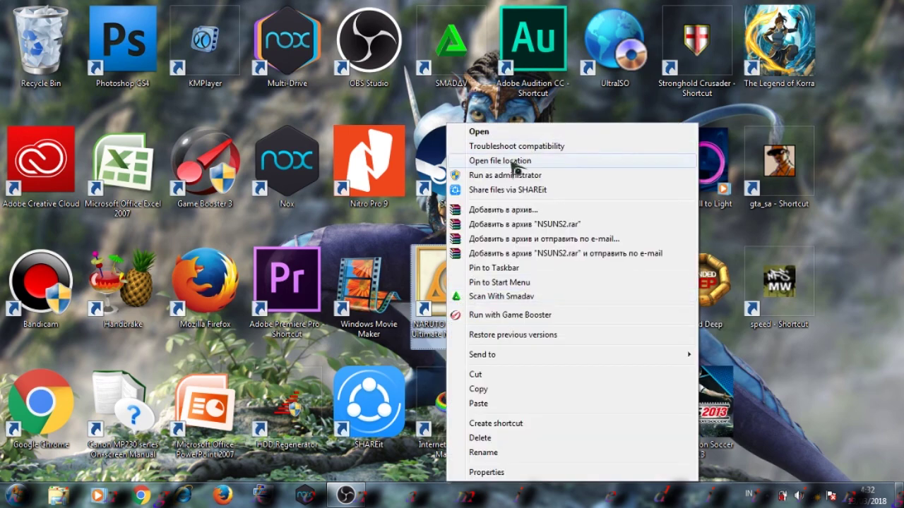
click(545, 156)
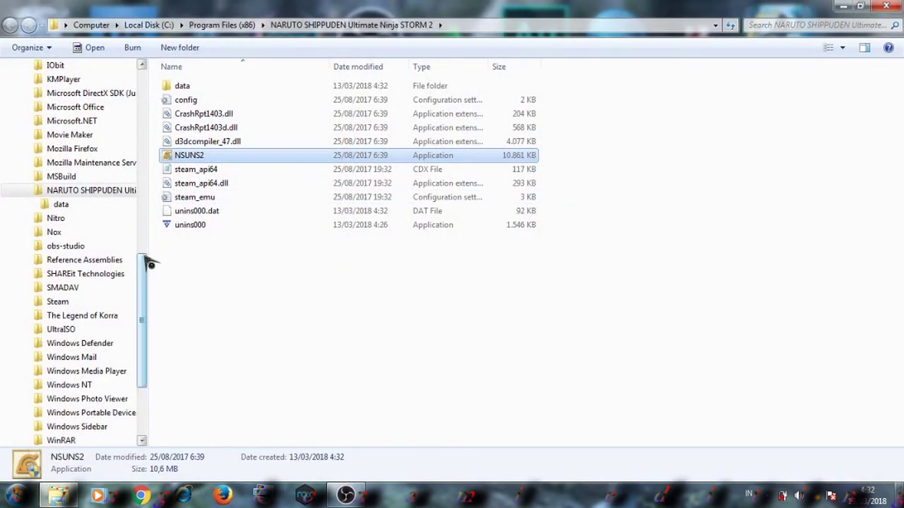
Step: Examine the steam_api64 files and the data folder's contents in the NARUTO SHIPPUDEN Ultimate Ninja STORM 2 install folder
click(202, 174)
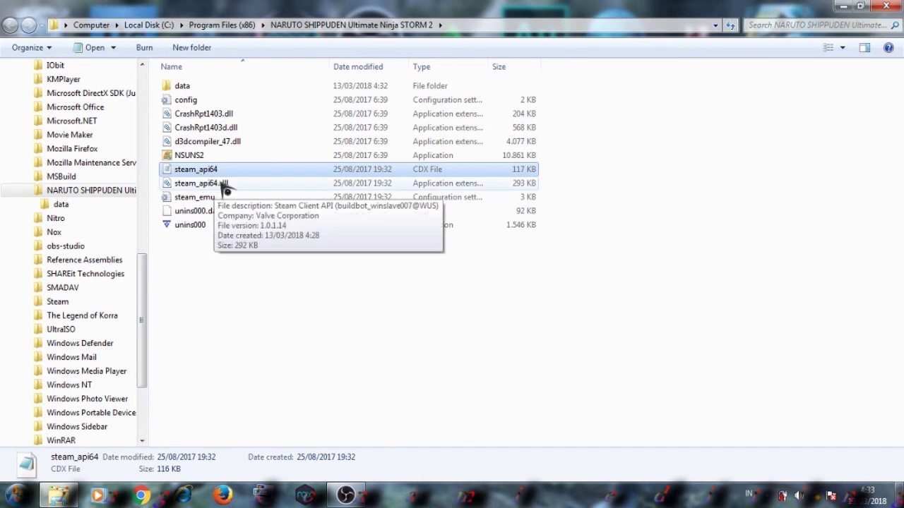
click(224, 185)
click(221, 173)
click(226, 188)
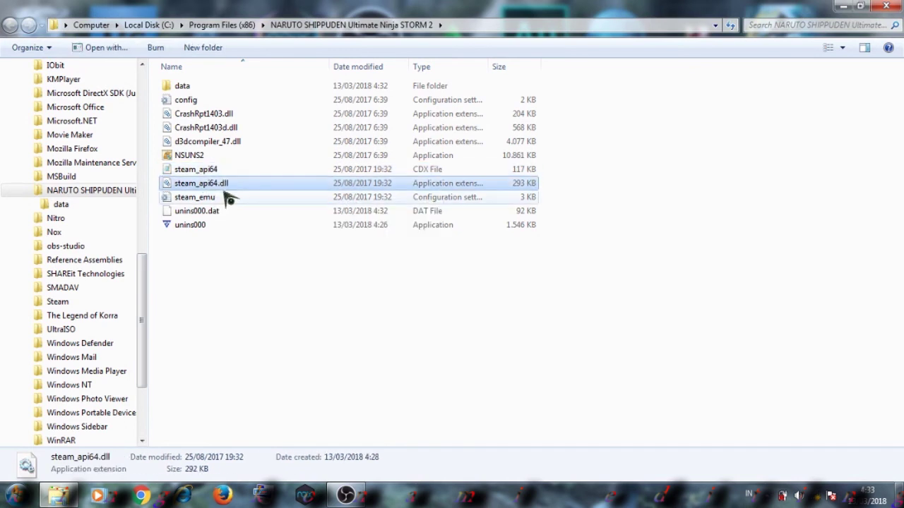
click(230, 174)
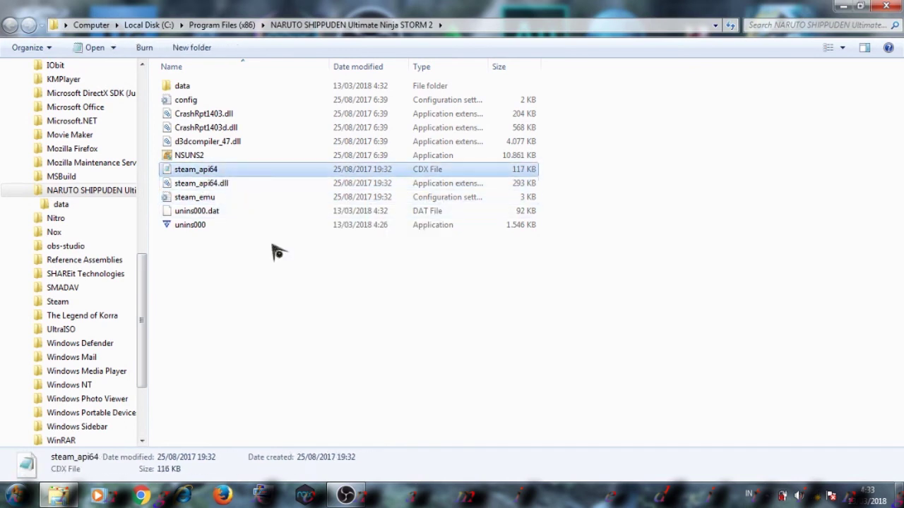
click(271, 314)
double_click(205, 88)
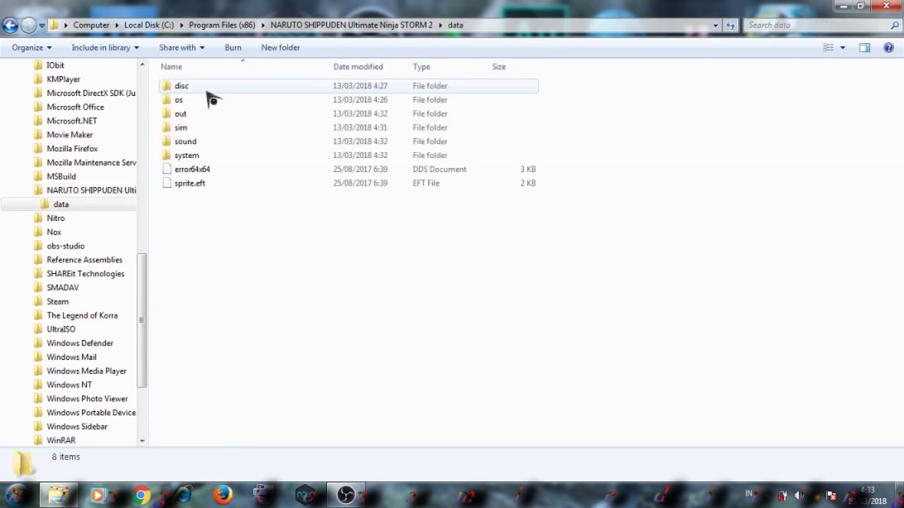
click(12, 27)
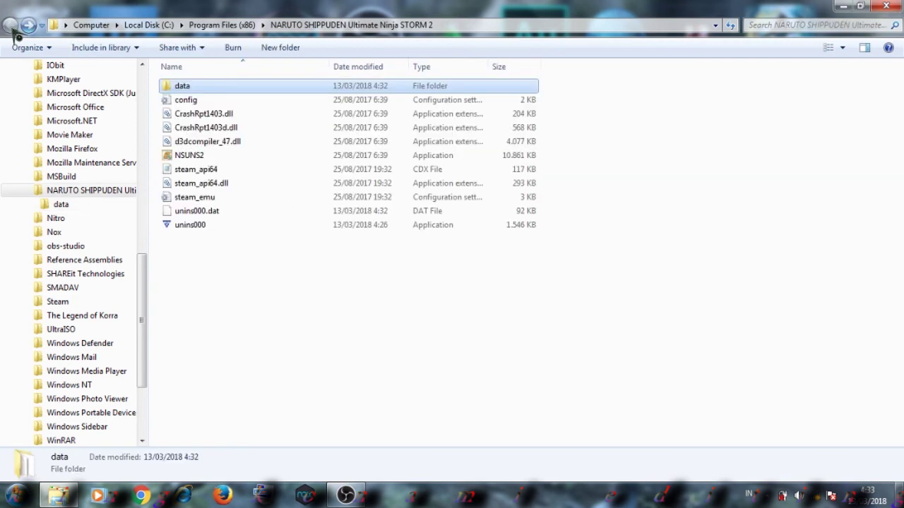
Step: Return to the desktop, shrink its icons to a small size and refresh it
key(super+d)
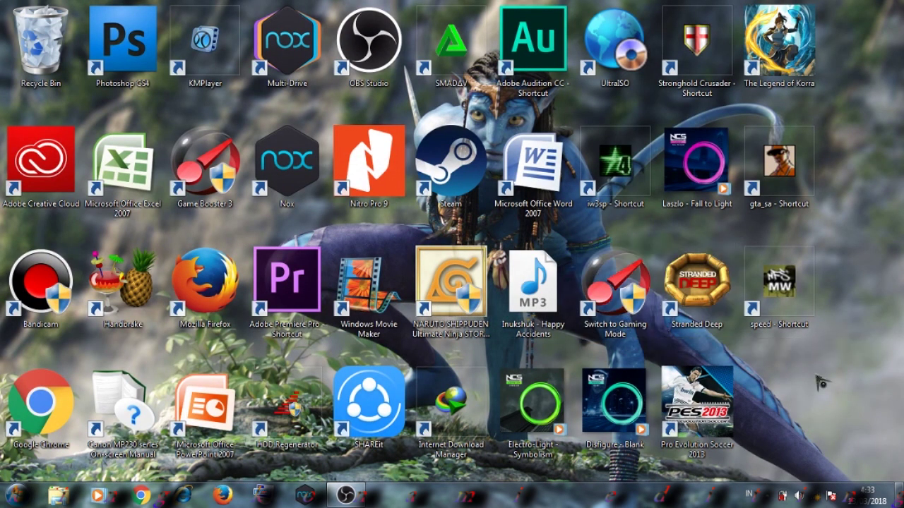
key(n)
ctrl+scroll(815, 375, down, 10)
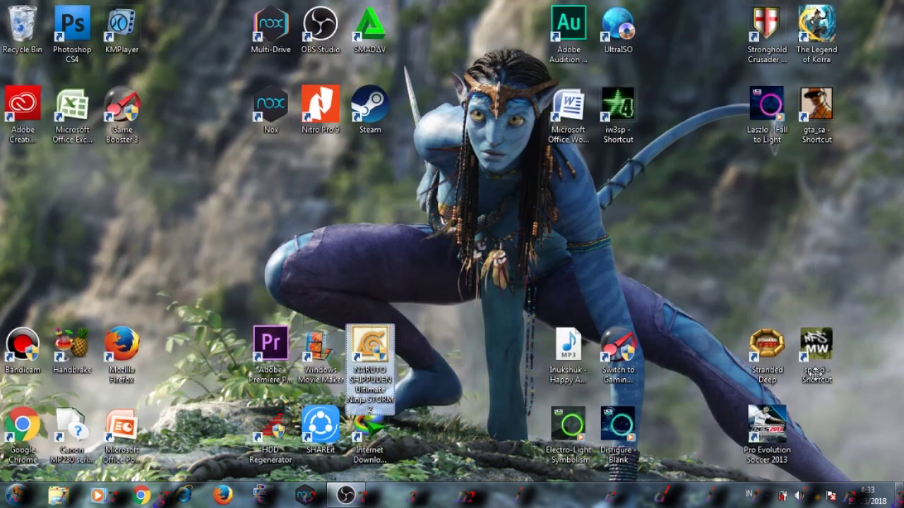
ctrl+scroll(814, 374, down, 1)
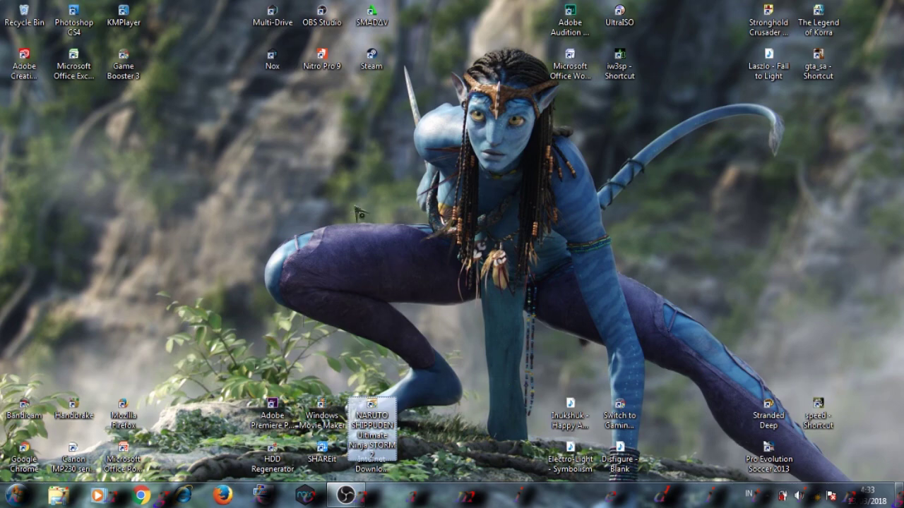
right_click(359, 211)
click(403, 242)
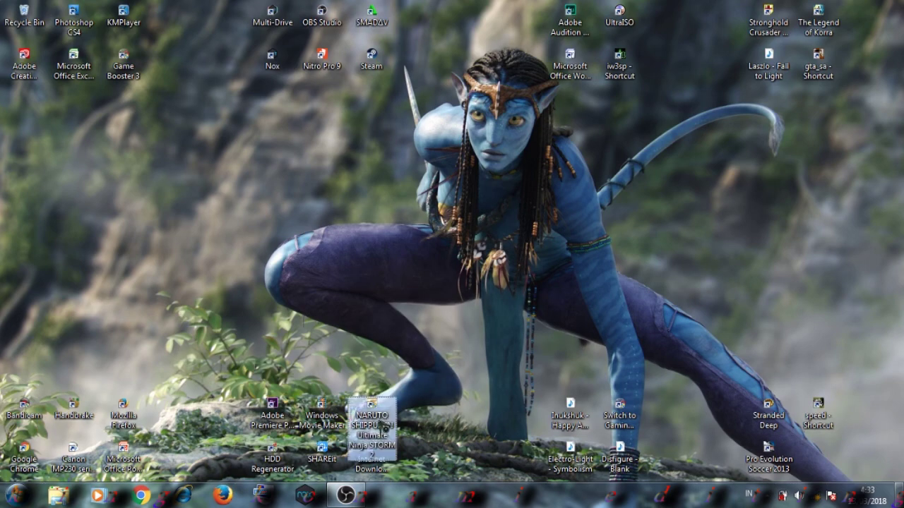
Step: View the game shortcut's option to run as administrator without launching the game, and refresh the desktop
right_click(377, 422)
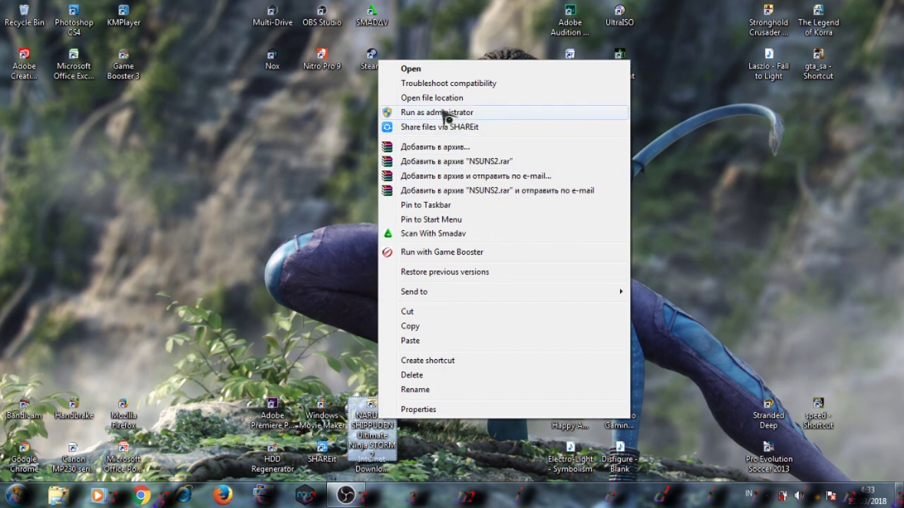
click(443, 113)
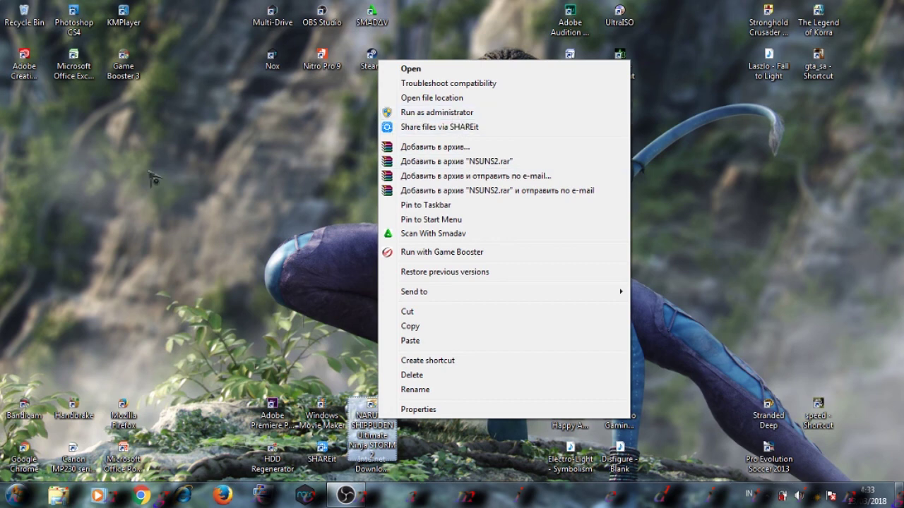
right_click(283, 127)
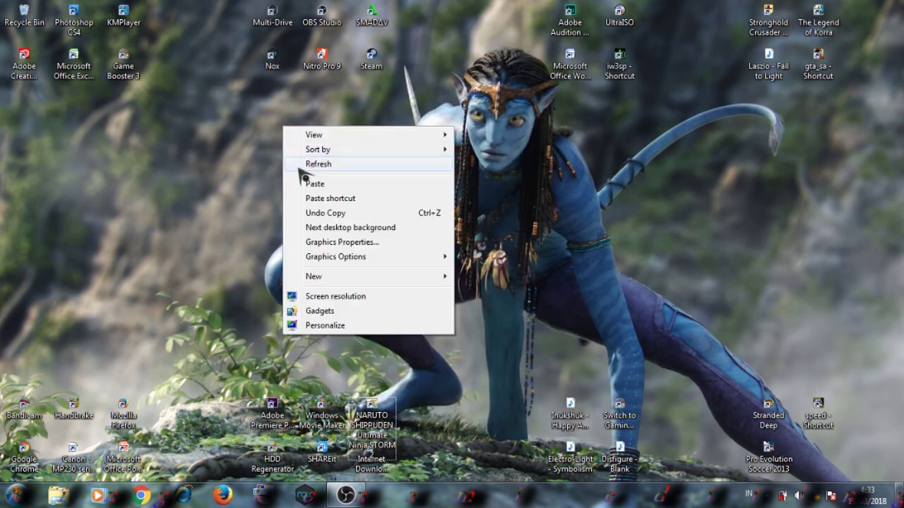
click(261, 154)
right_click(261, 153)
click(314, 193)
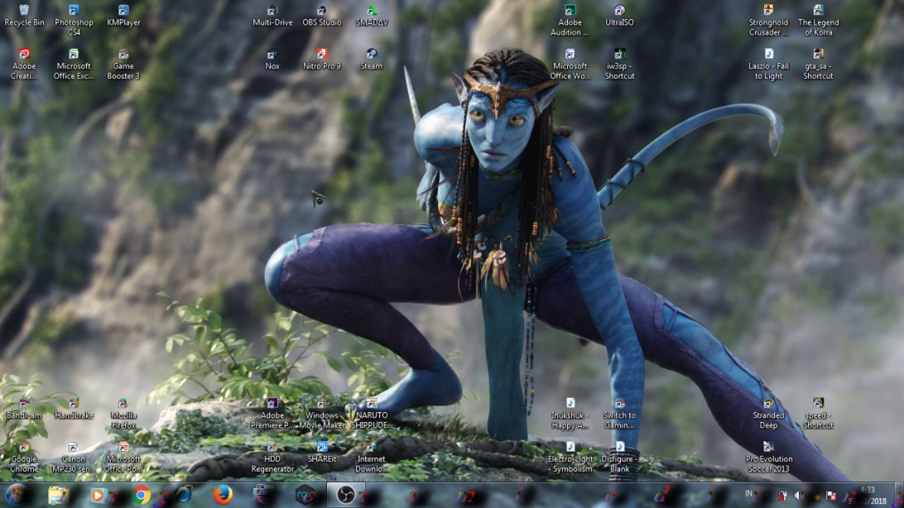
Step: Switch to OBS and stop the screen recording
click(345, 496)
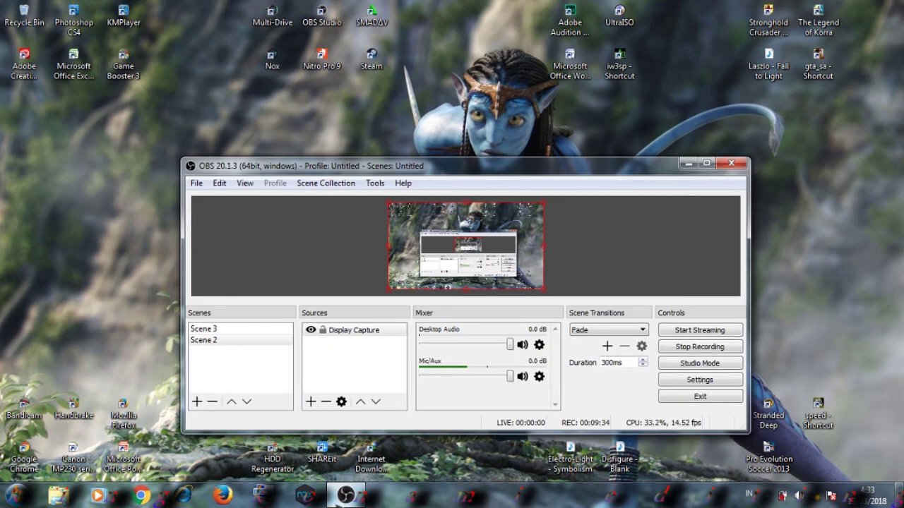
click(698, 347)
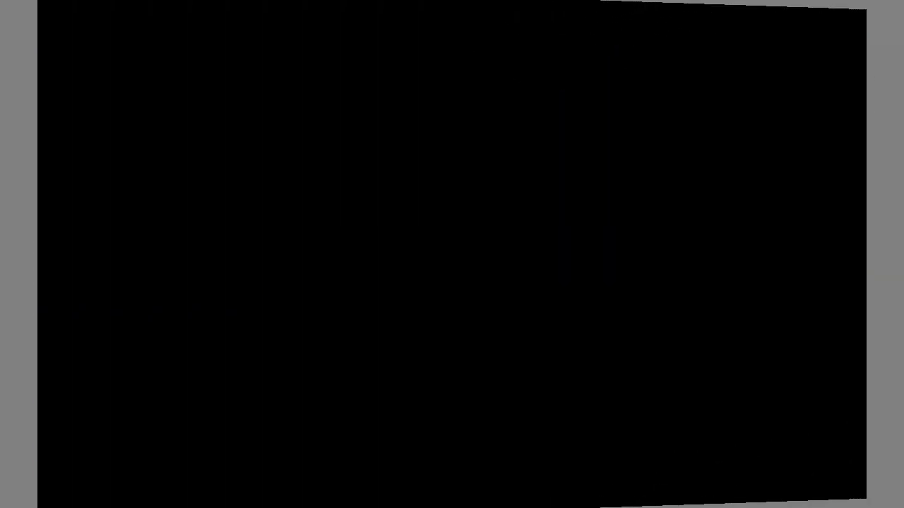